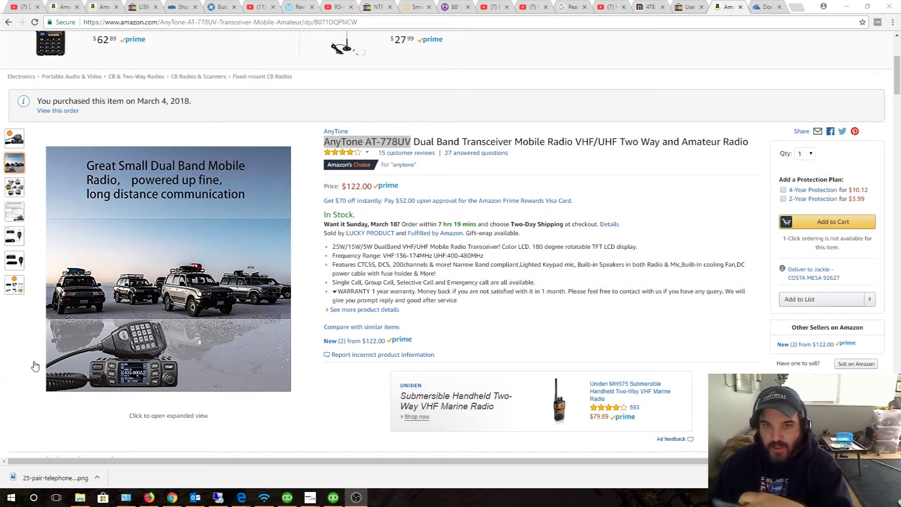
- Review the Amazon listings for the AT-778UV radio and its USB programming cable, then switch to the shared OneDrive Download folder
mouse_move(153, 257)
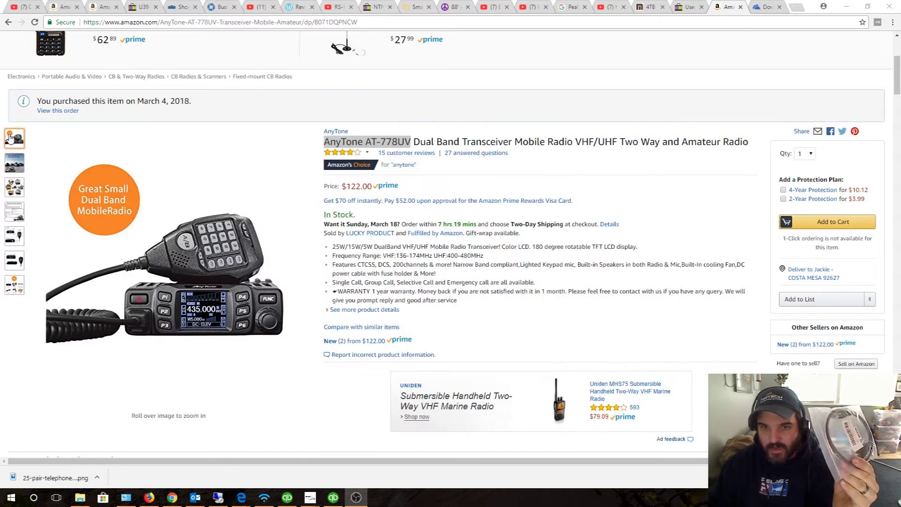
drag(324, 142, 411, 142)
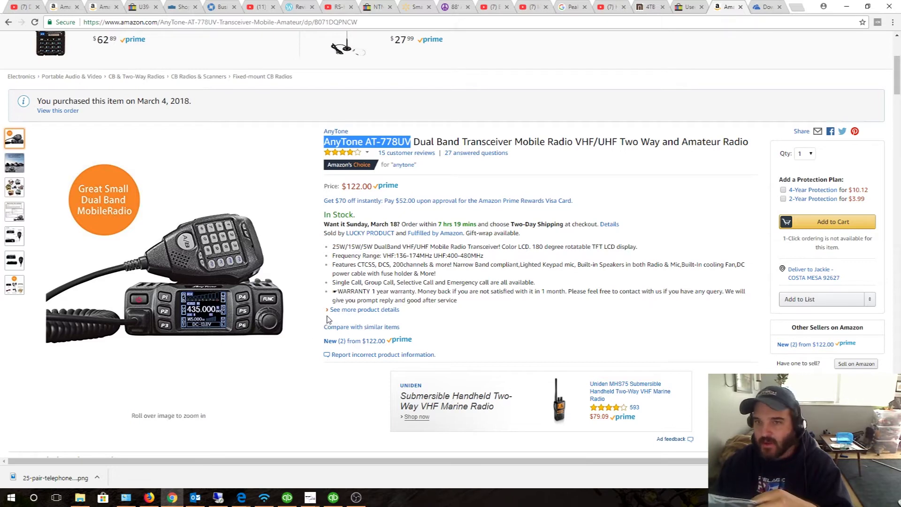
click(71, 7)
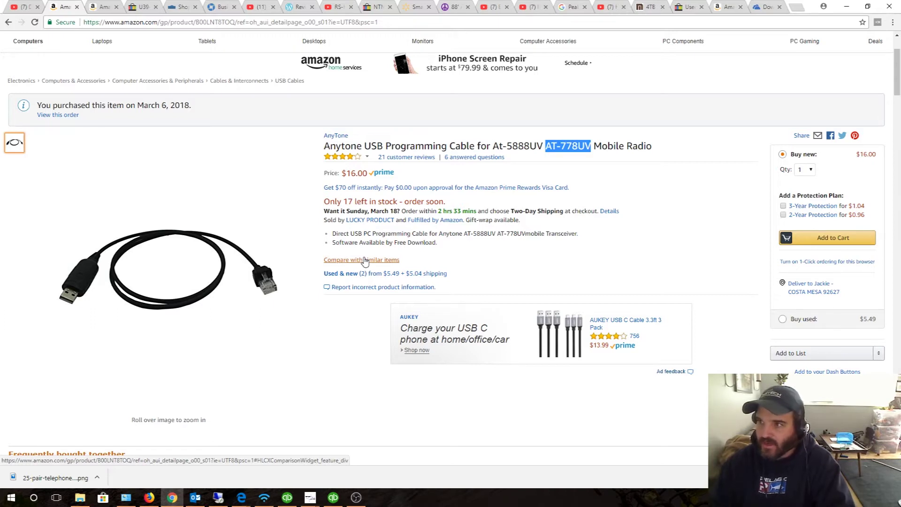
click(758, 10)
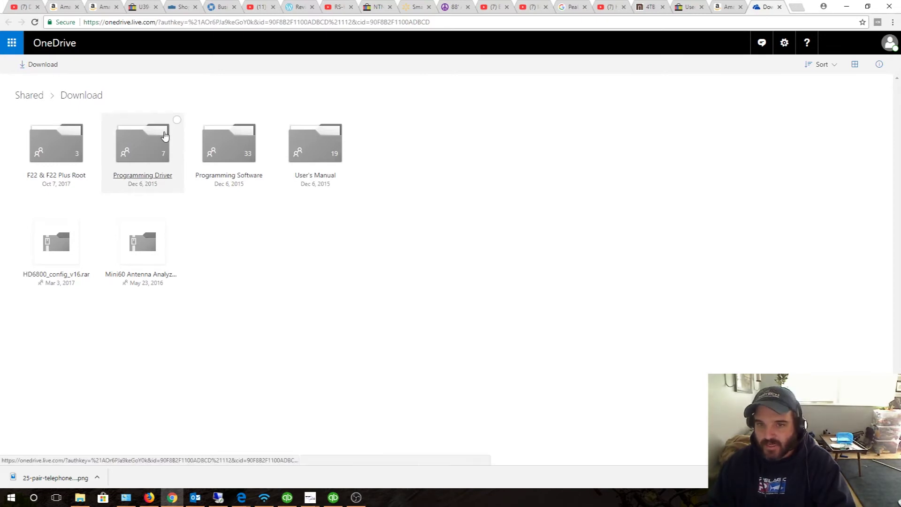
- Go into Programming Software, then the Anytone folder, in the shared OneDrive folder
click(228, 150)
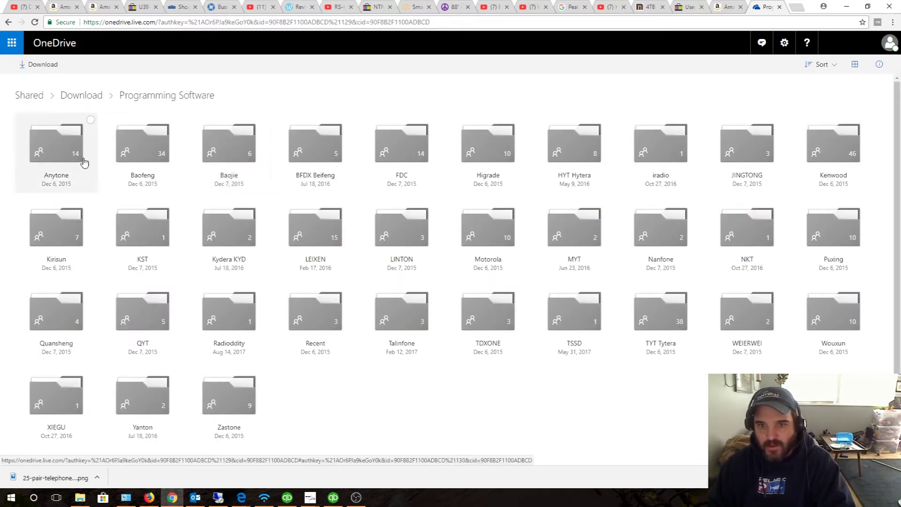
click(69, 151)
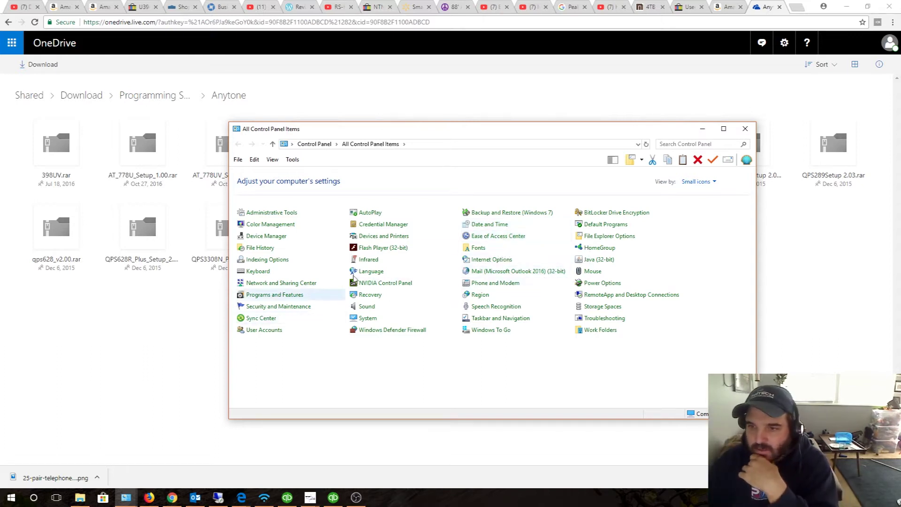
- Check in Device Manager that the Prolific USB-to-Serial cable is on COM6, then close it
click(326, 238)
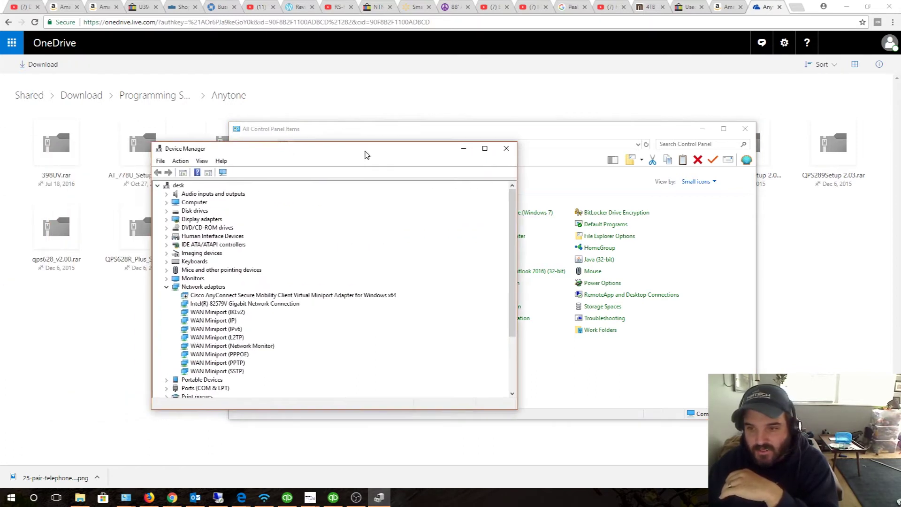
scroll(349, 330, down, 2)
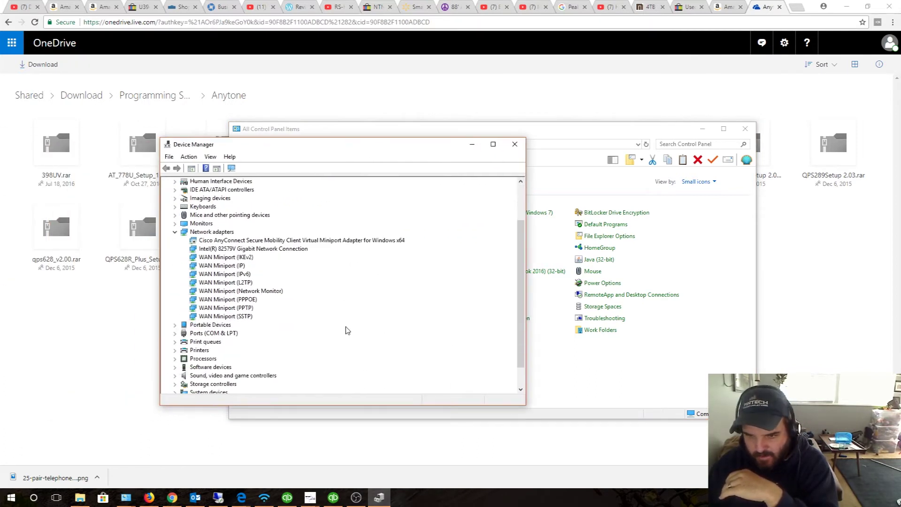
double_click(209, 332)
scroll(415, 332, down, 2)
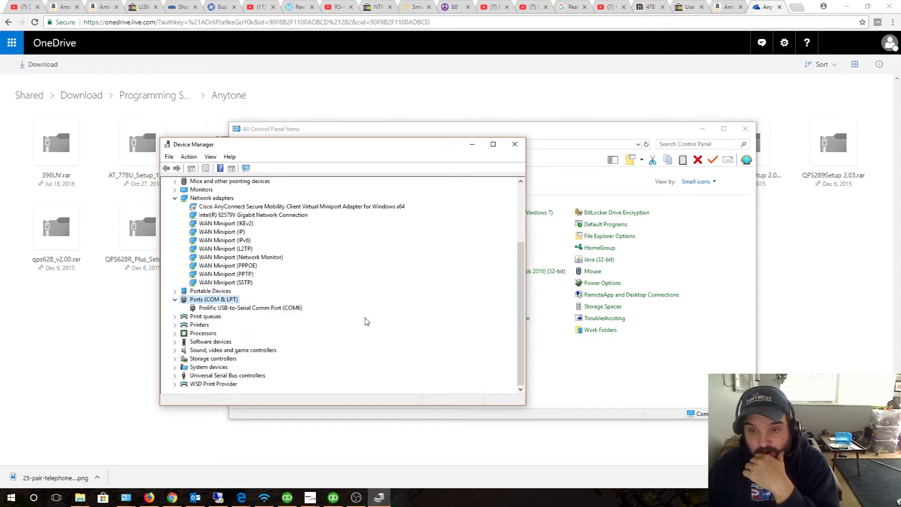
click(515, 145)
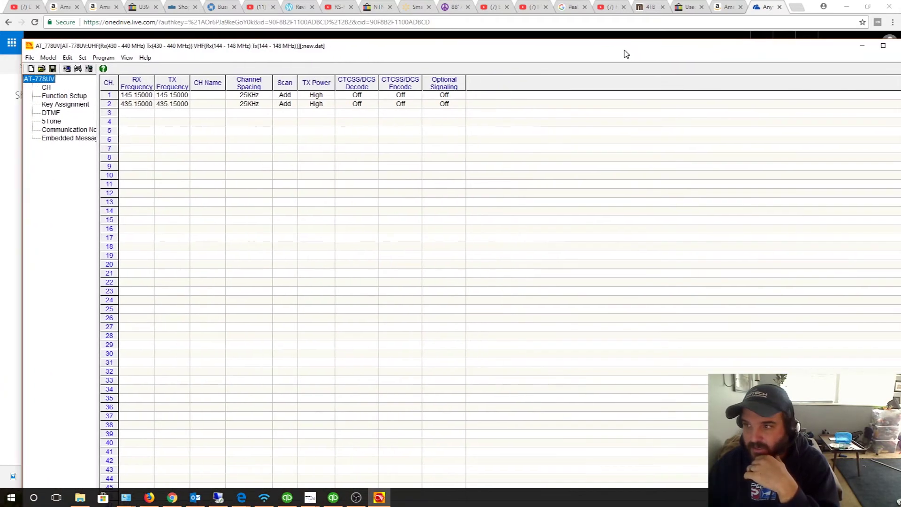
- Maximize the programming window, try Read From Radio, and dismiss the port error
click(884, 46)
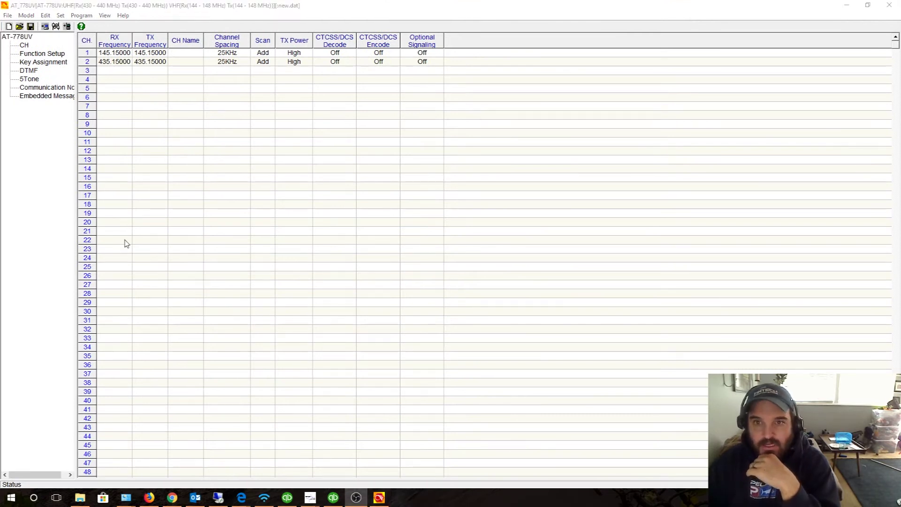
click(82, 16)
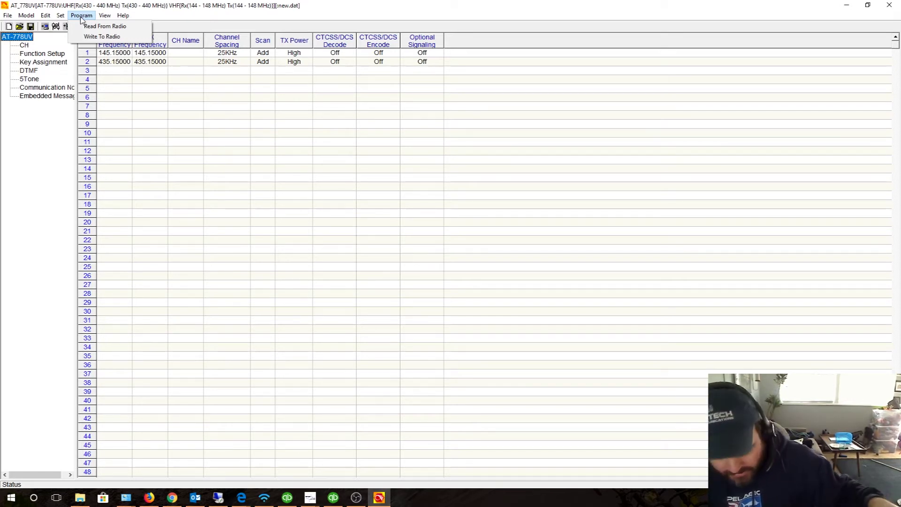
click(104, 26)
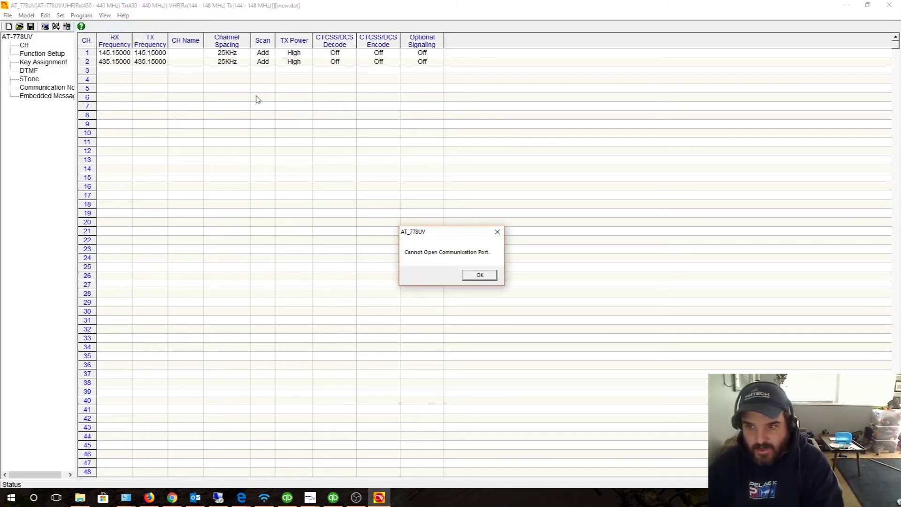
click(480, 275)
- Set the communication port to COM6
click(82, 16)
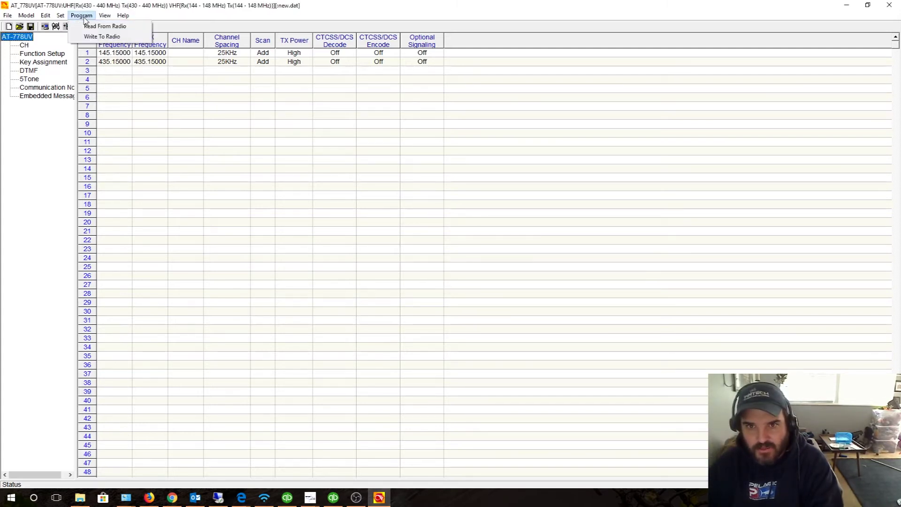
mouse_move(44, 17)
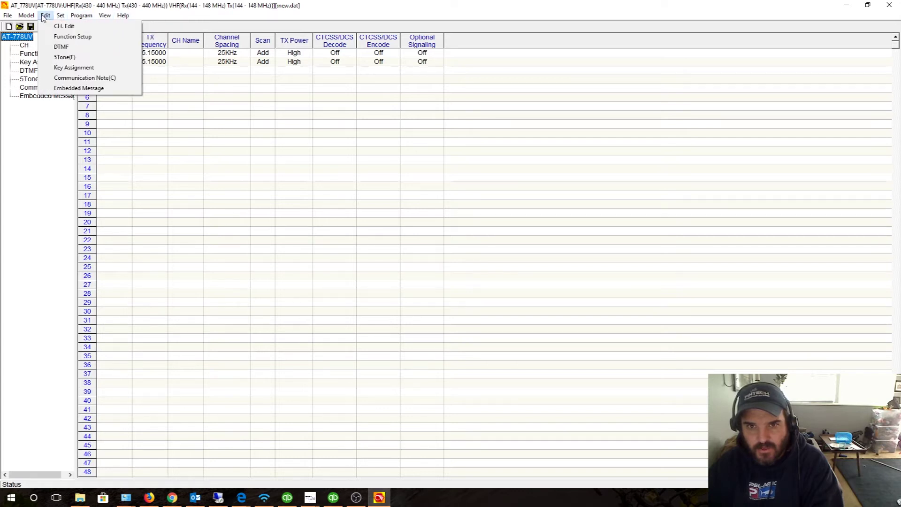
click(73, 26)
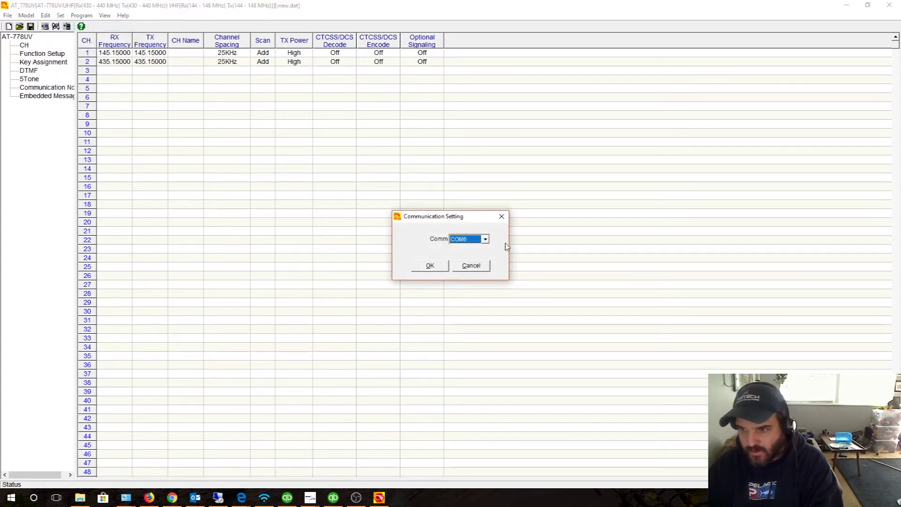
click(430, 265)
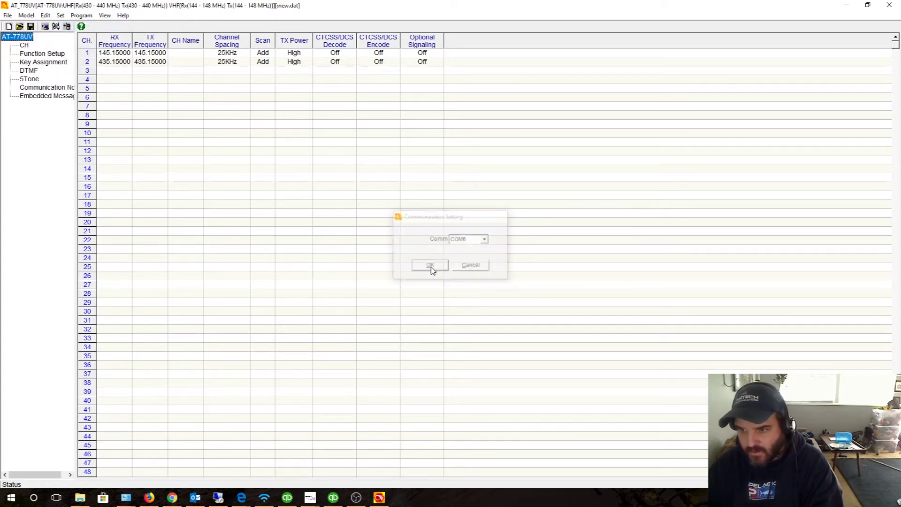
- Retry Read From Radio and dismiss the port error again
click(65, 18)
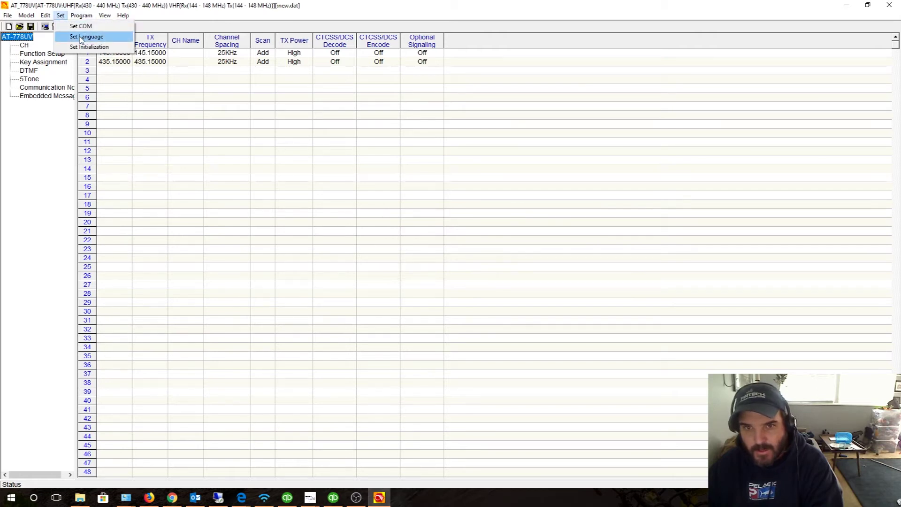
mouse_move(81, 15)
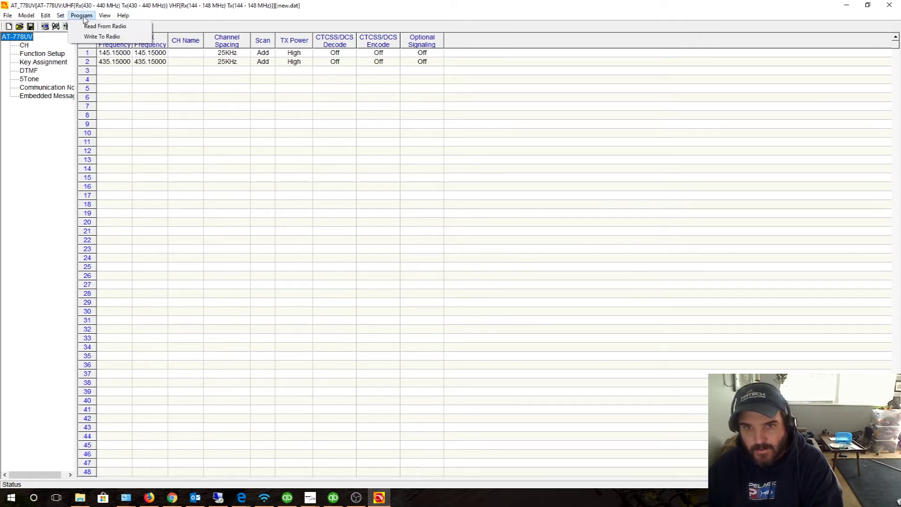
click(91, 27)
click(481, 275)
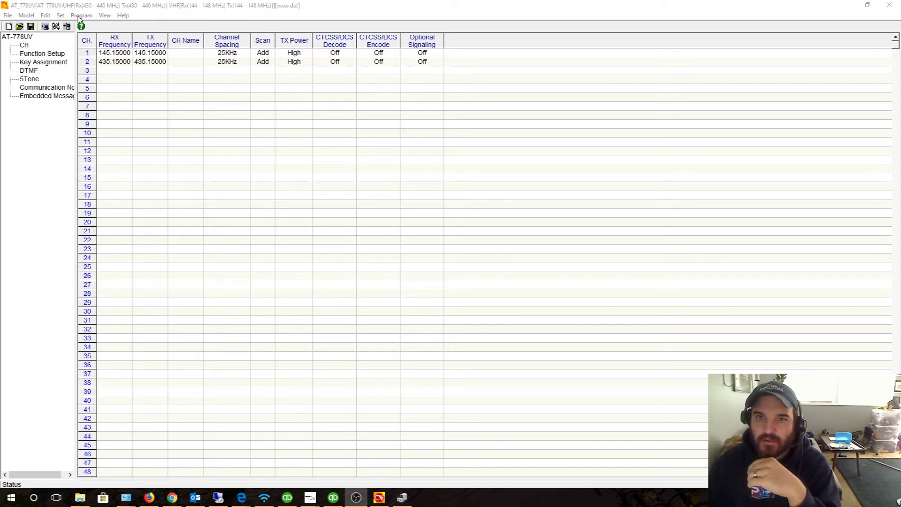
- Attempt Read From Radio and dismiss the 'Version is wrong' and 'Read Data Failed' errors
click(81, 15)
click(81, 15)
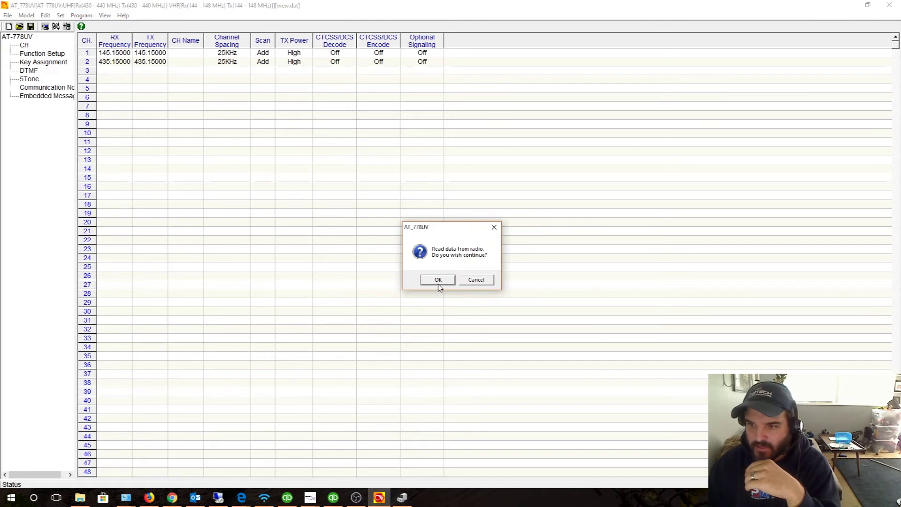
click(438, 282)
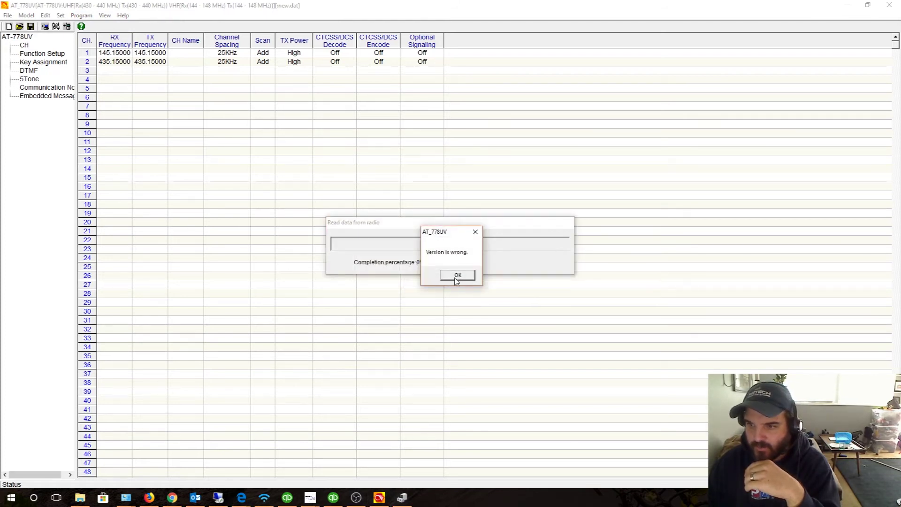
click(456, 282)
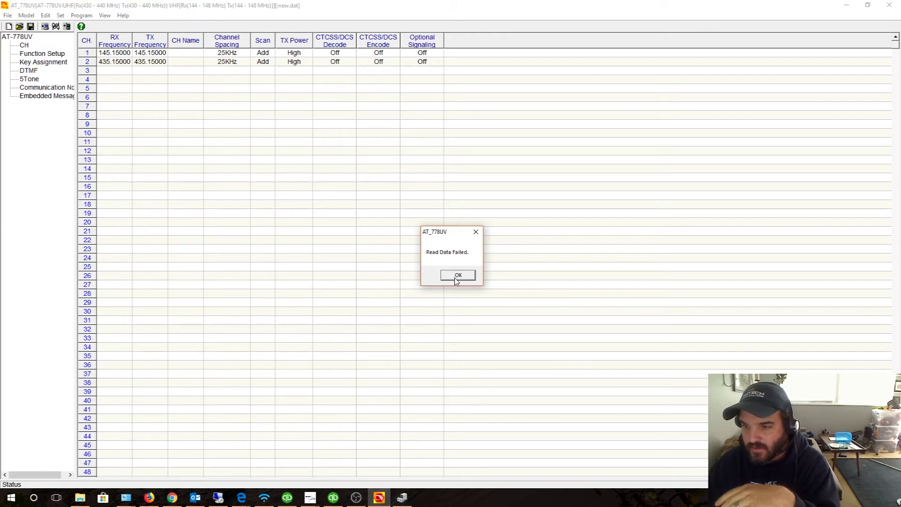
click(456, 280)
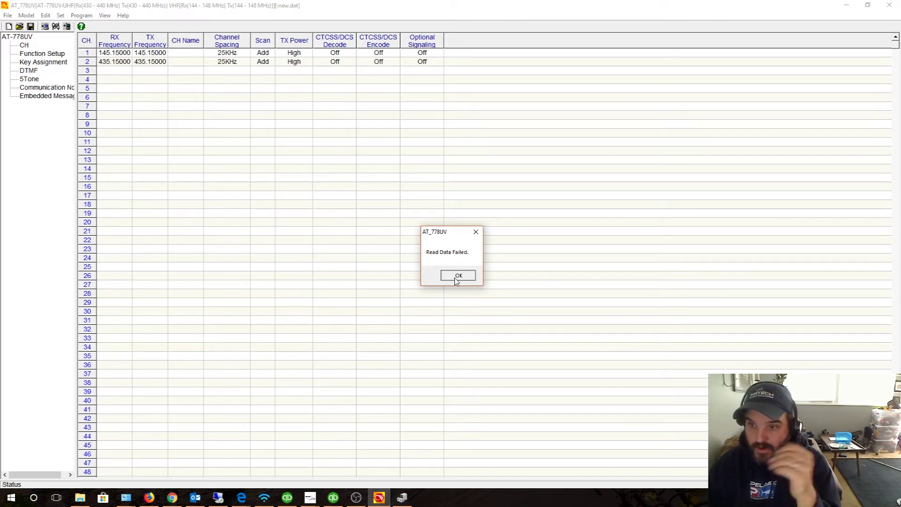
click(456, 280)
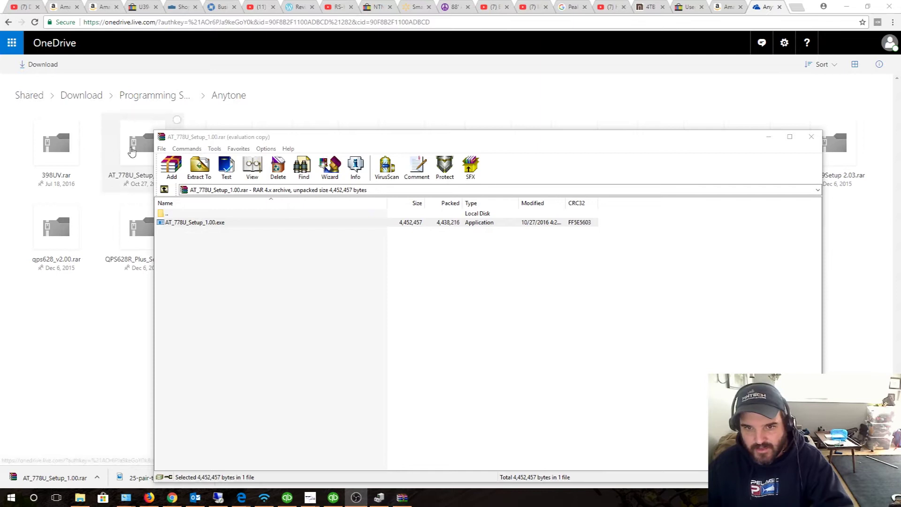
- Move the WinRAR archive window down and to the right
drag(327, 141, 479, 160)
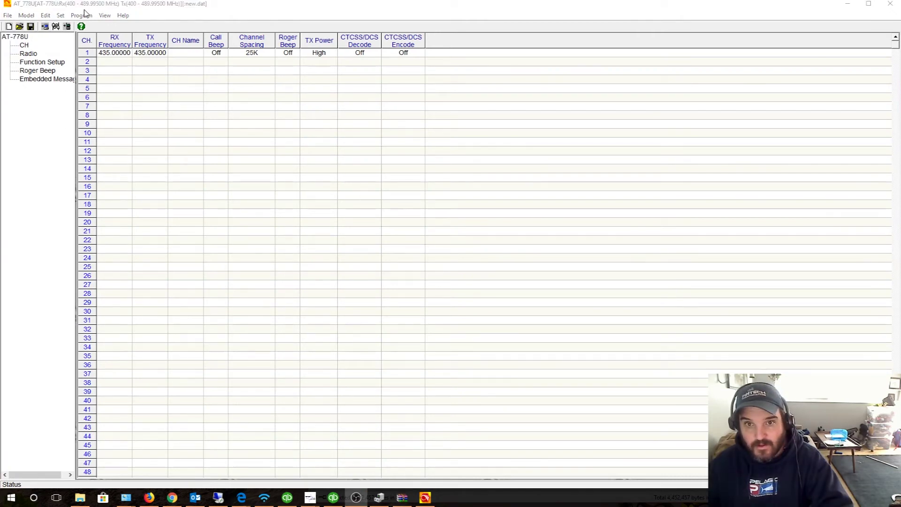
- Set the AT-778U software's communication port to COM6
click(61, 16)
click(84, 35)
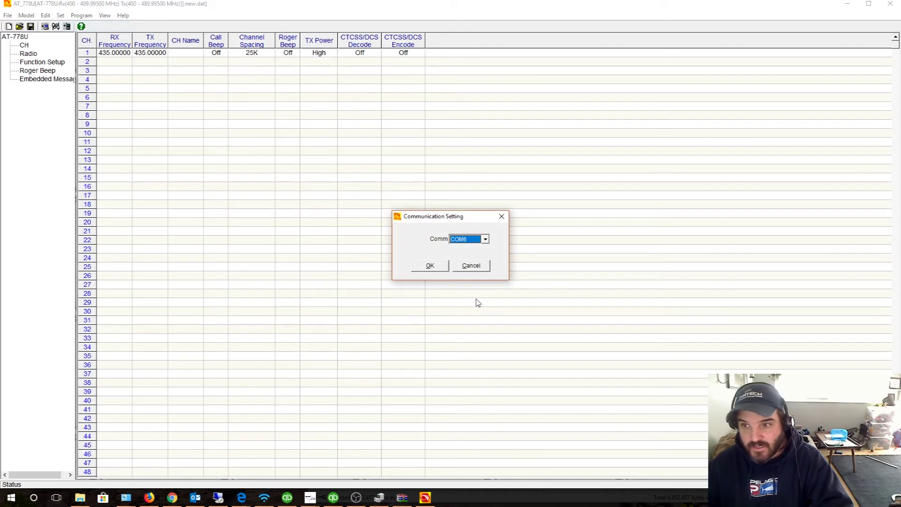
click(431, 266)
- Attempt Read From Radio, cancel the connection check, dismiss the error, and close the AT-778U program
click(81, 16)
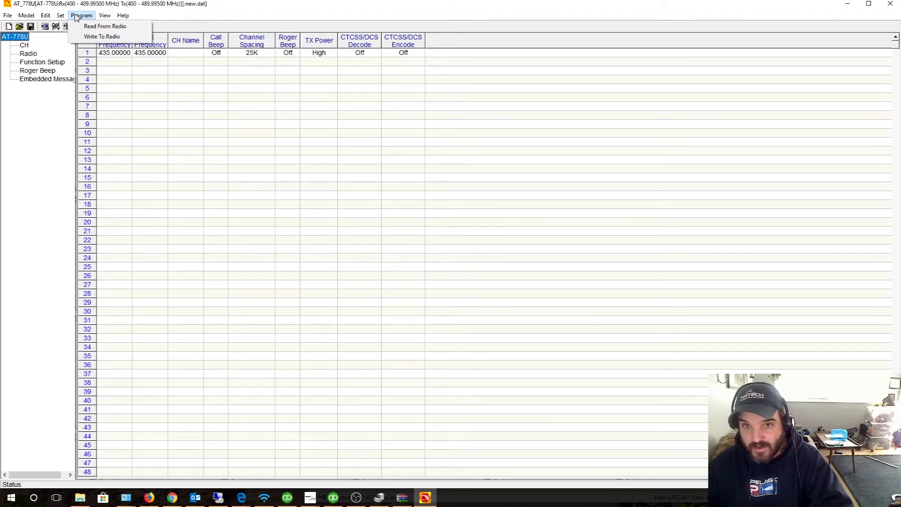
click(104, 29)
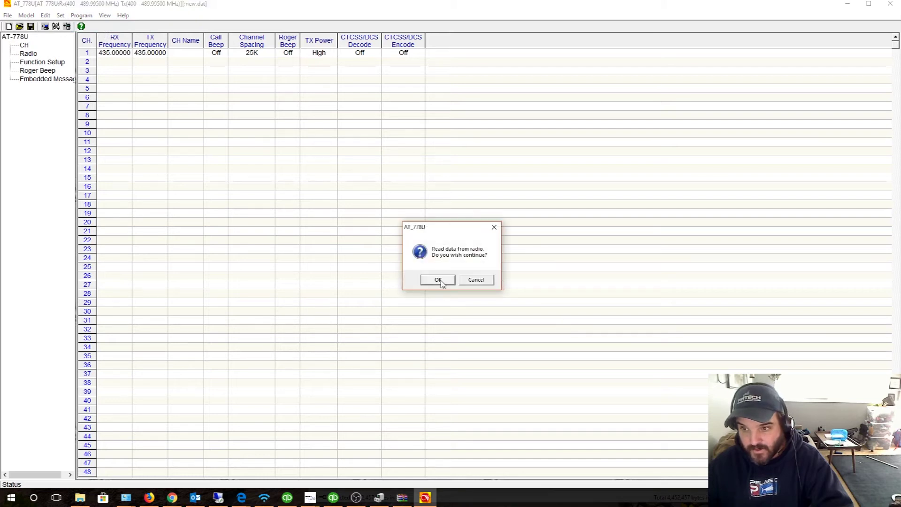
click(440, 280)
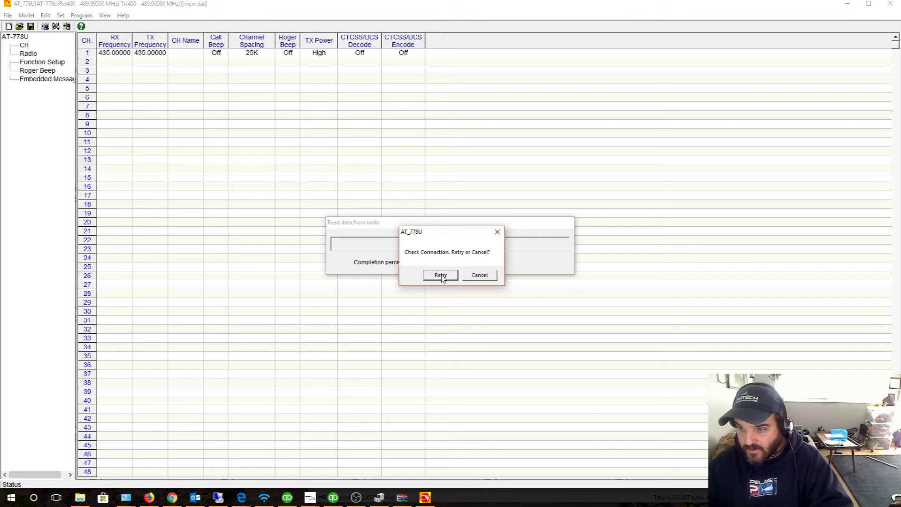
click(478, 278)
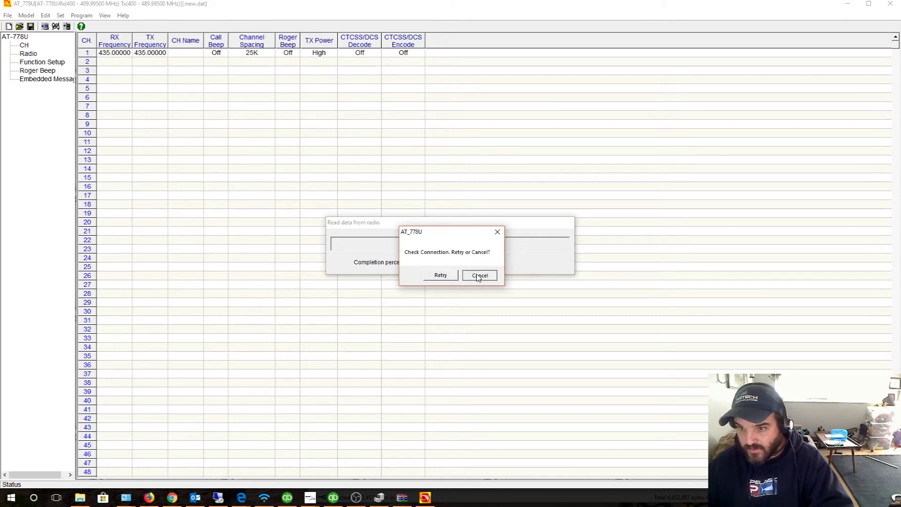
click(461, 276)
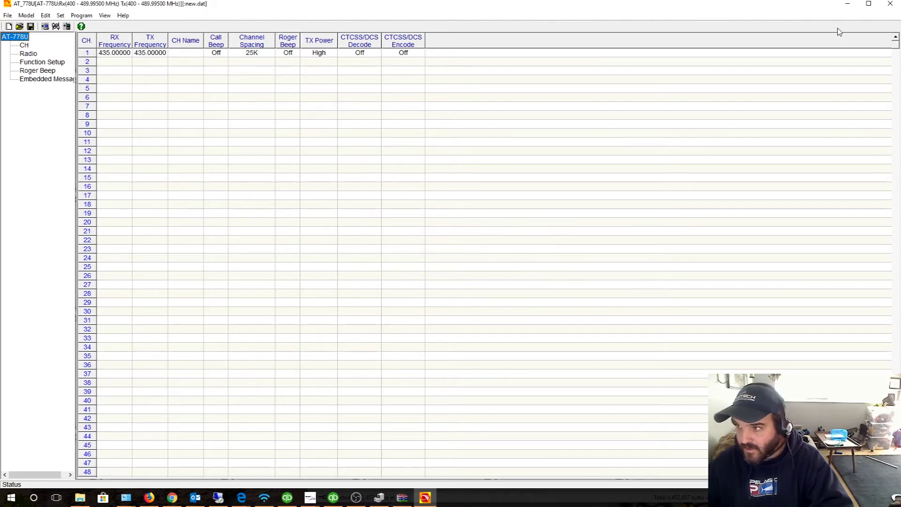
click(896, 6)
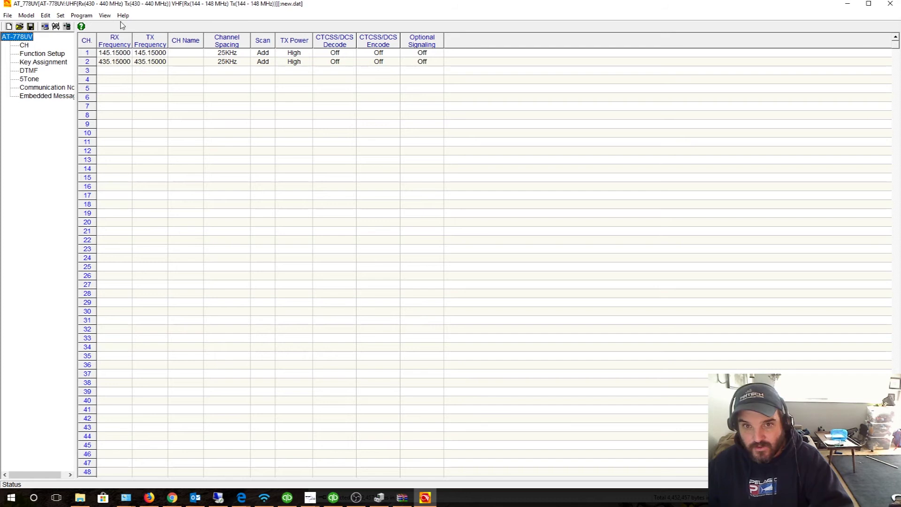
click(82, 15)
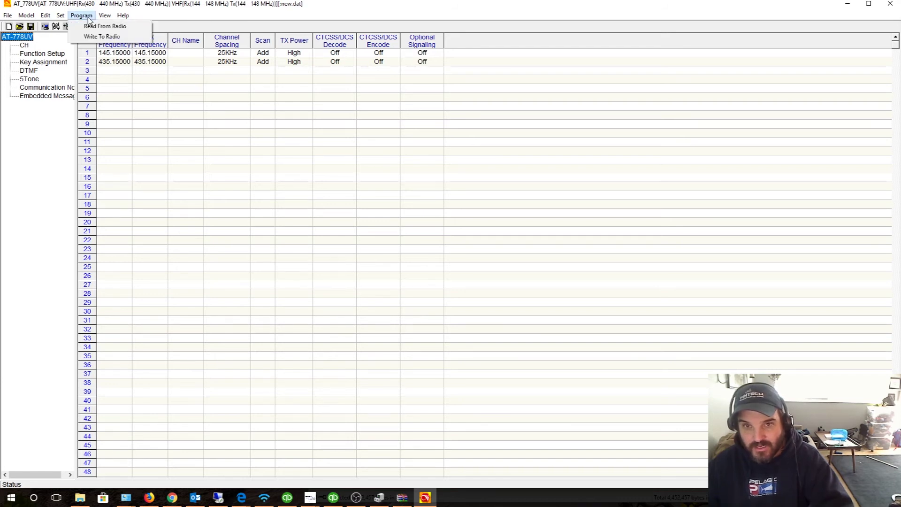
click(94, 32)
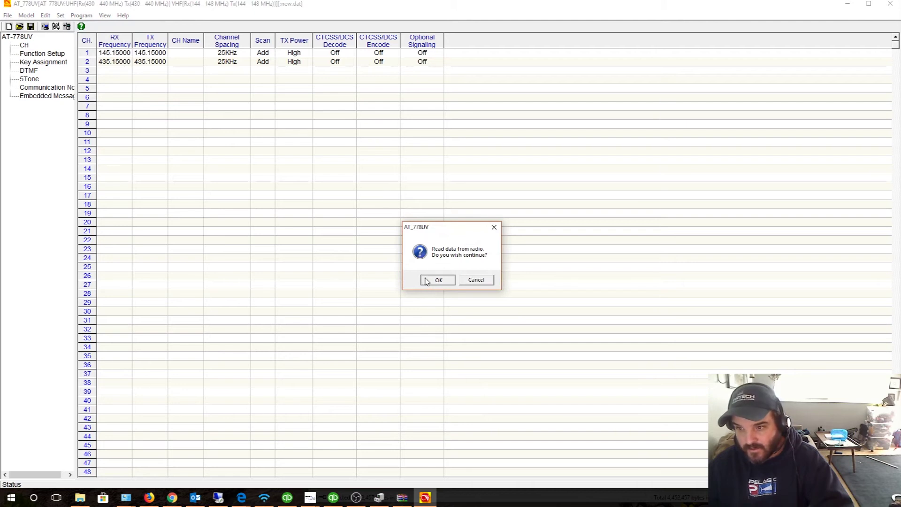
click(427, 281)
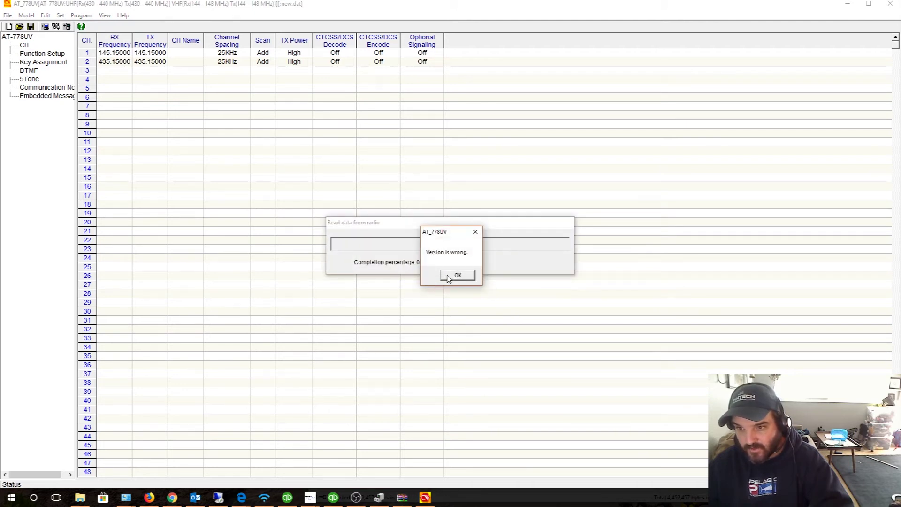
click(448, 278)
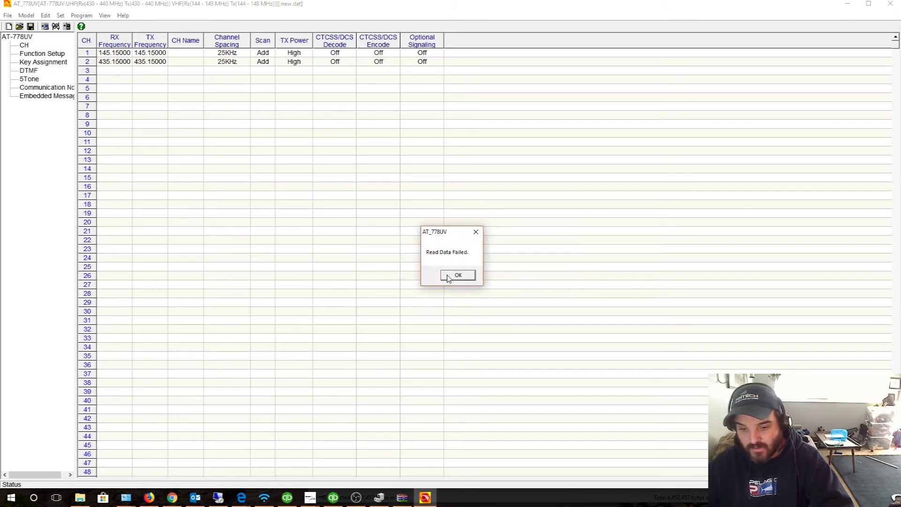
click(448, 278)
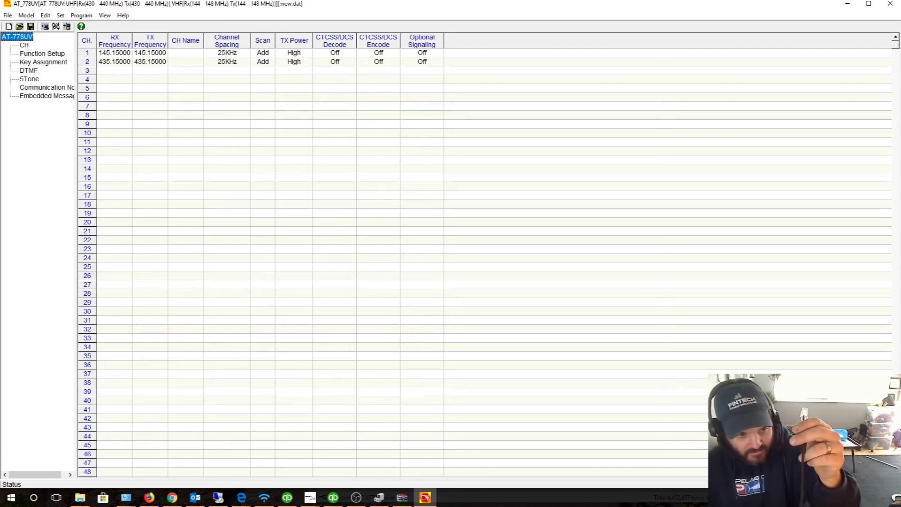
- View the radioscanner.ru AT-778UV download page, then return to the AT-778UV programming window
key(alt+Tab)
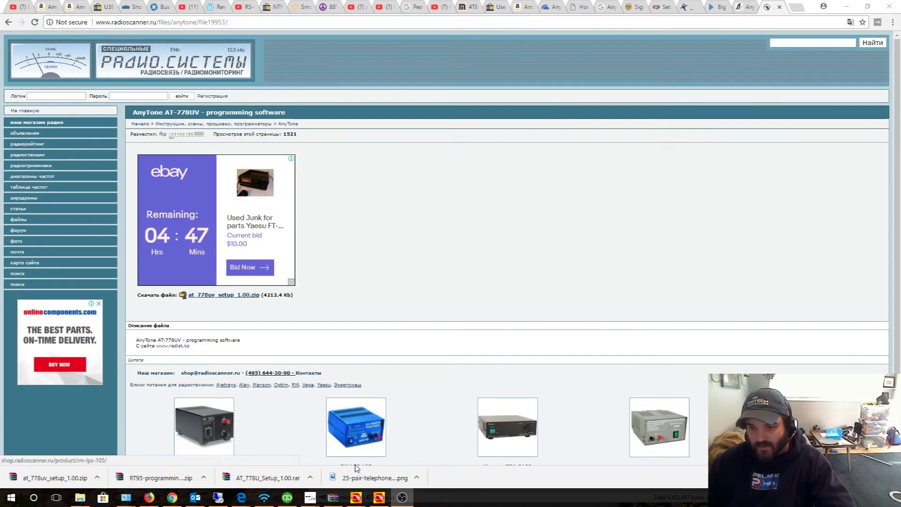
mouse_move(355, 497)
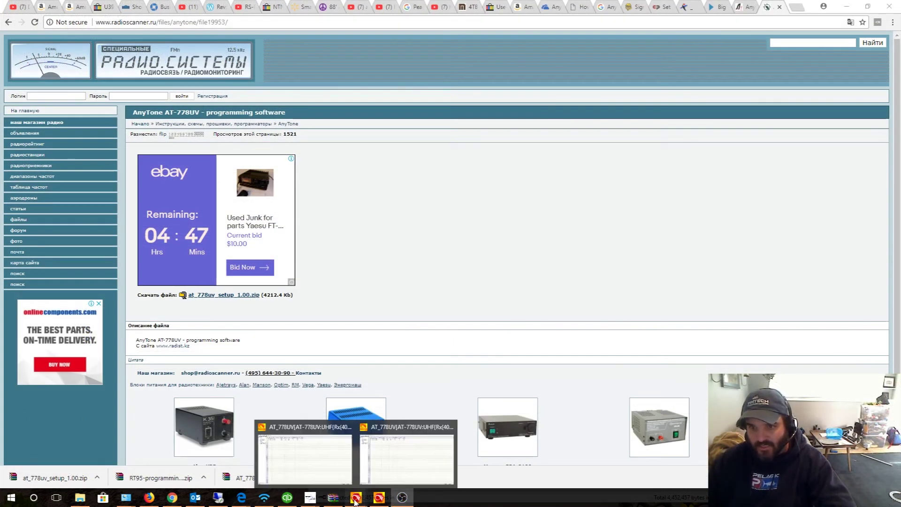
click(327, 443)
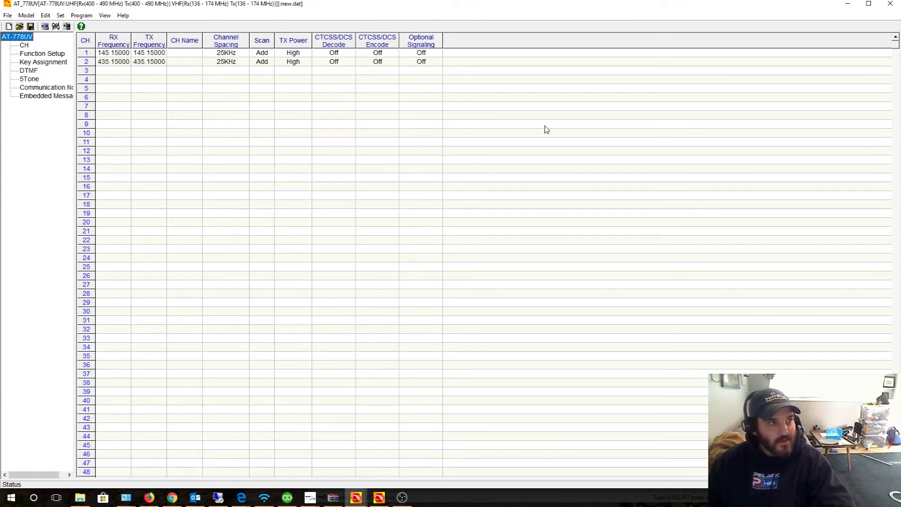
- Close the three leftover AT-778UV windows and relaunch the software with an empty channel table
click(891, 6)
click(380, 499)
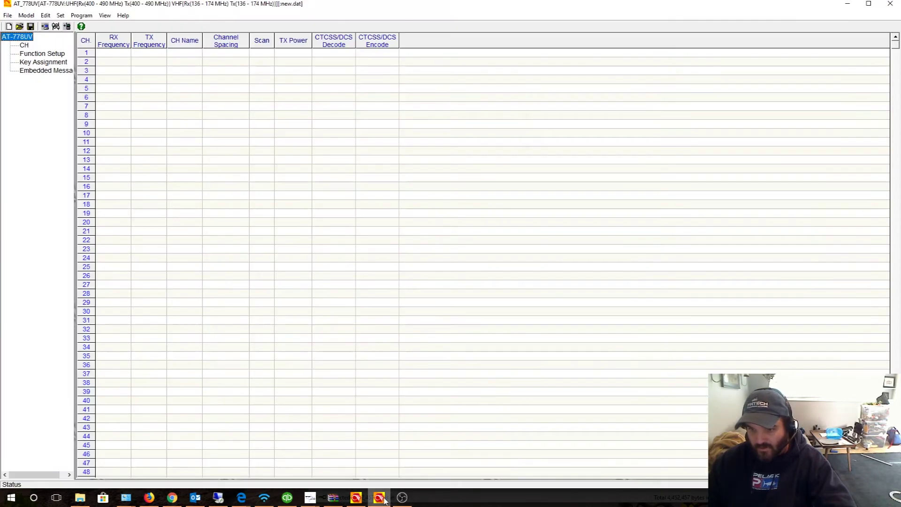
click(891, 4)
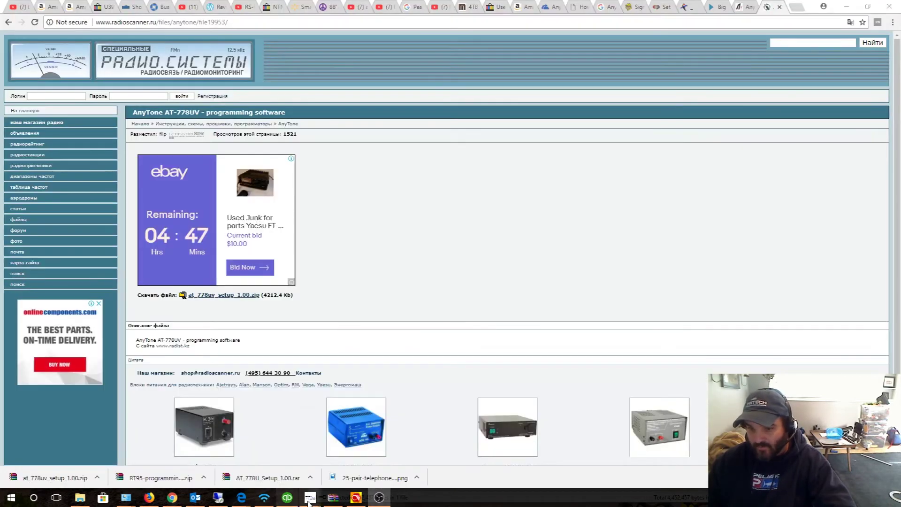
click(357, 497)
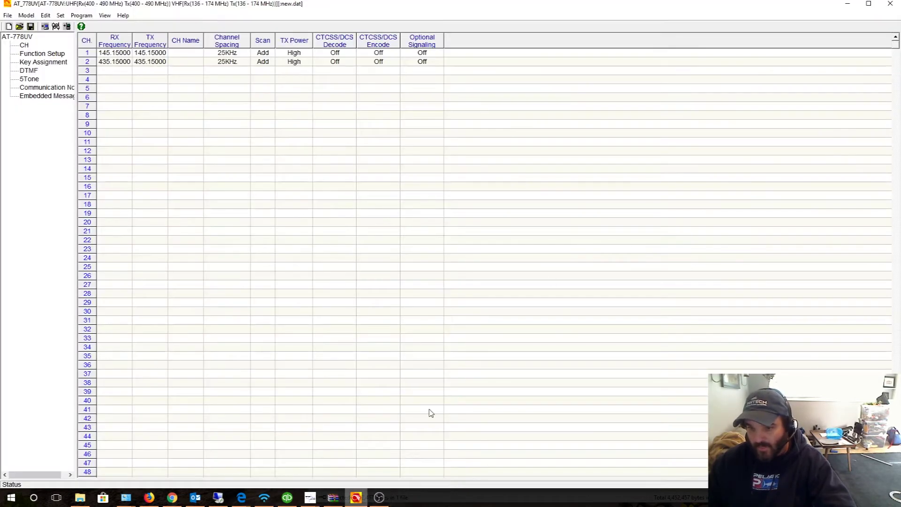
click(891, 5)
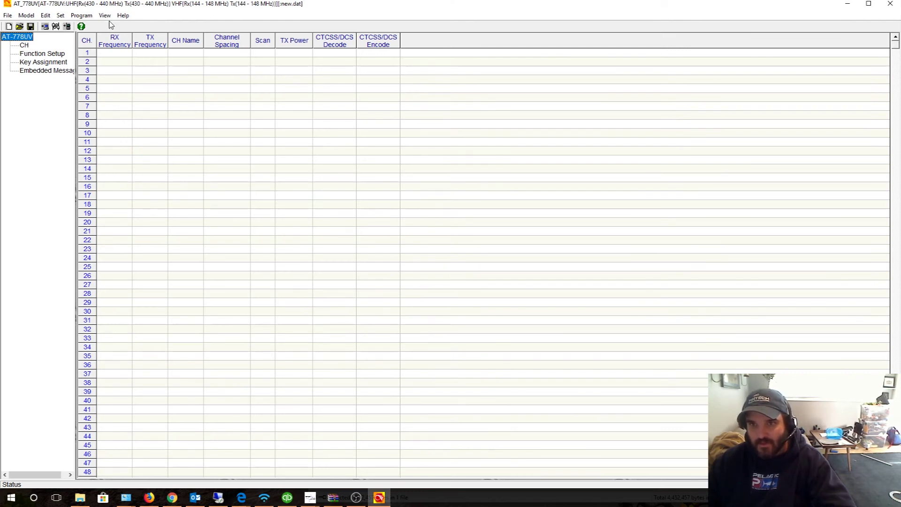
click(26, 15)
- Set Model Information to Band 2 (UHF 400–490 MHz, VHF 136–174 MHz), accepting the data clear
click(38, 27)
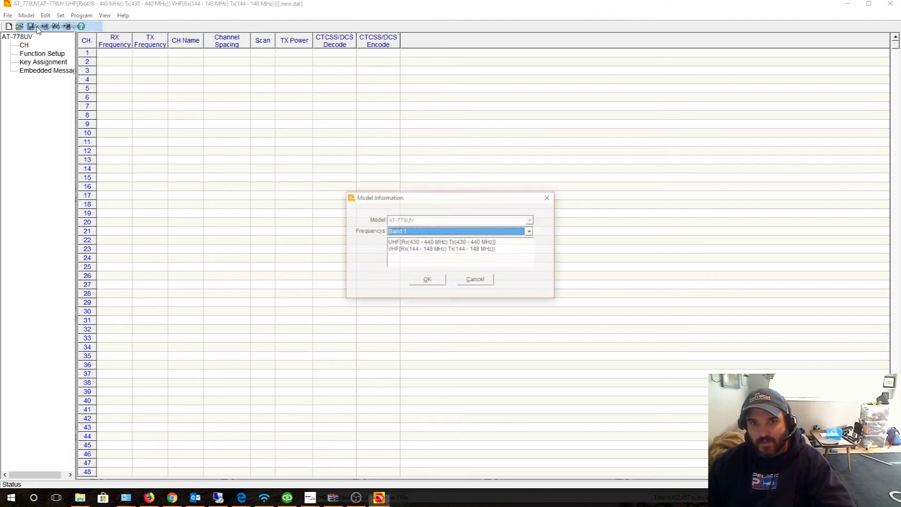
click(528, 232)
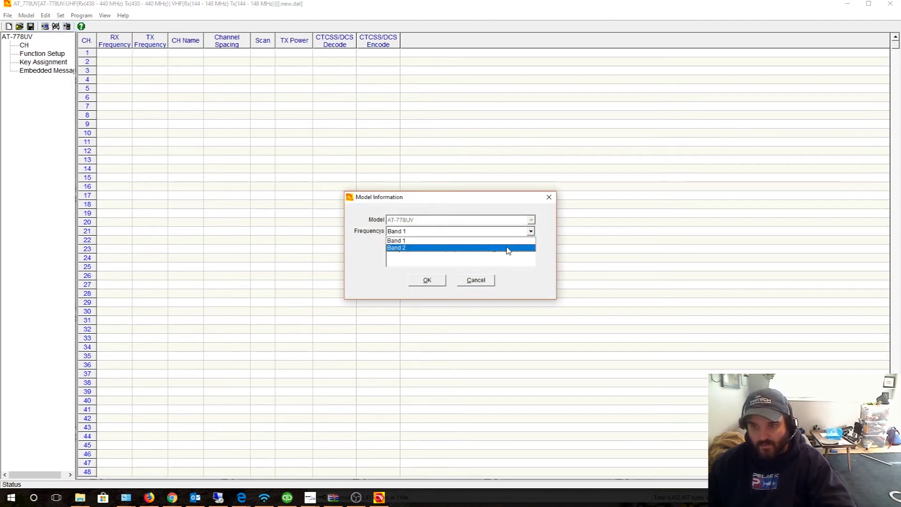
click(509, 248)
click(427, 280)
click(446, 279)
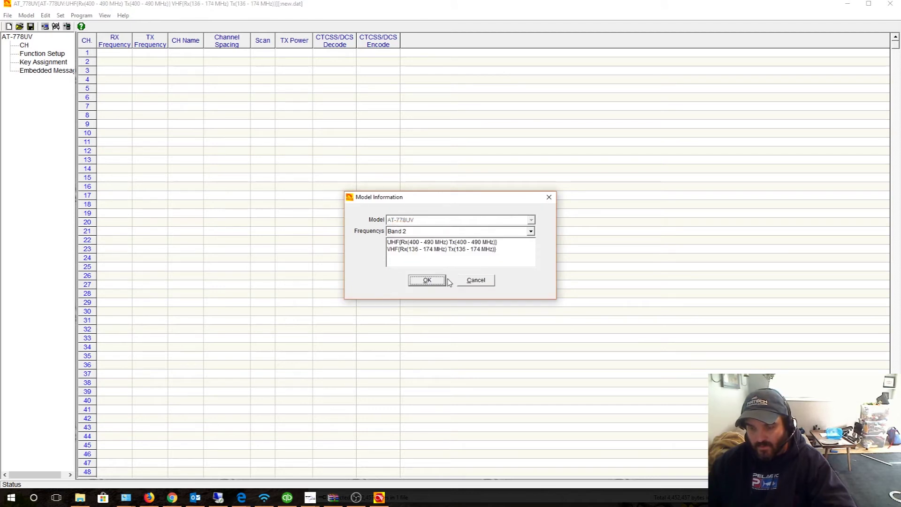
click(434, 281)
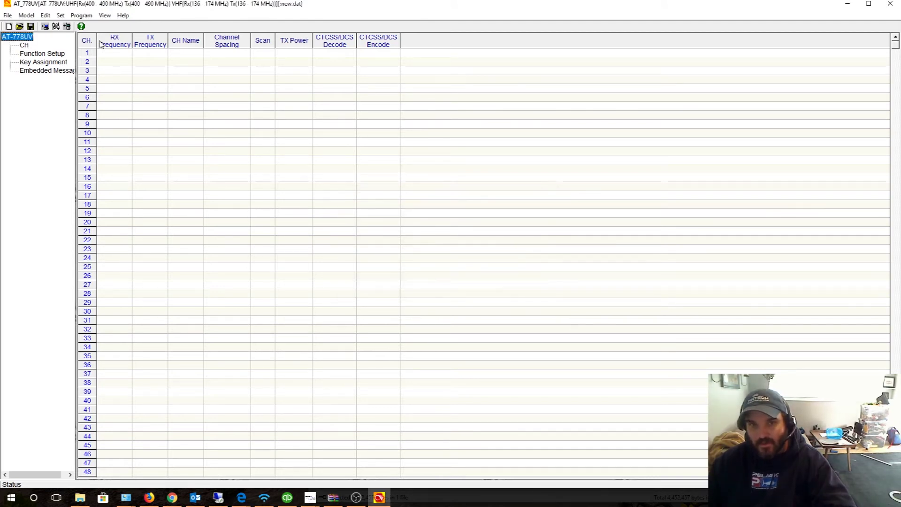
click(104, 15)
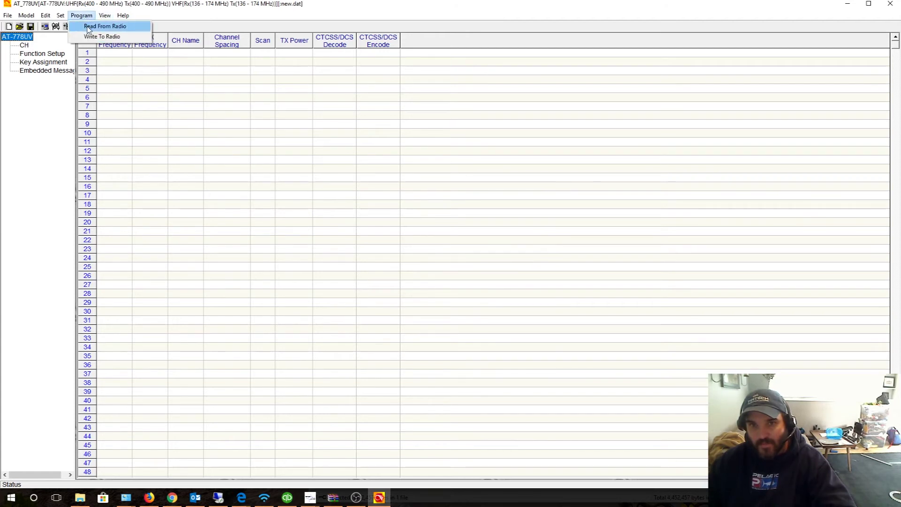
click(108, 24)
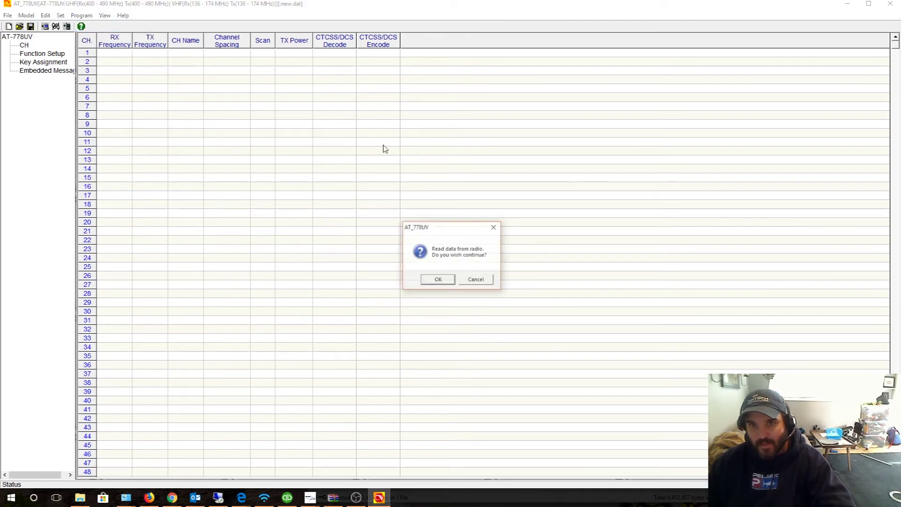
click(437, 280)
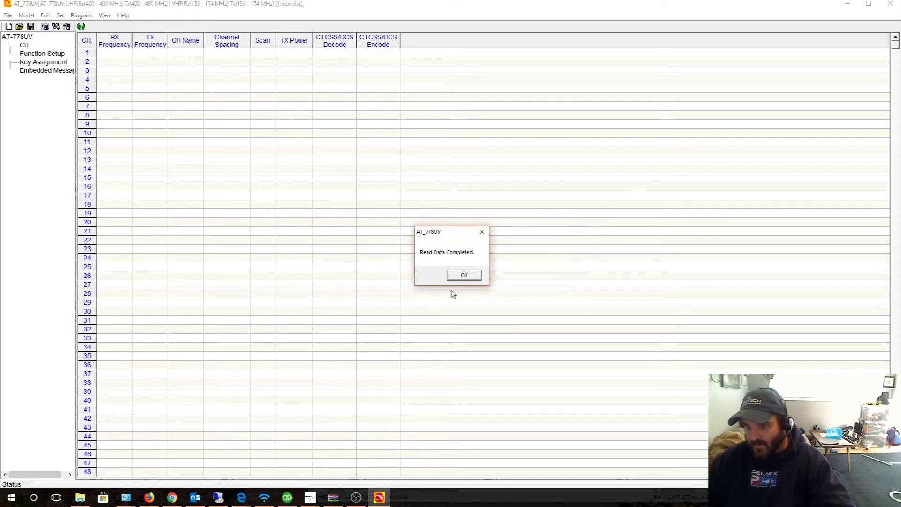
click(465, 276)
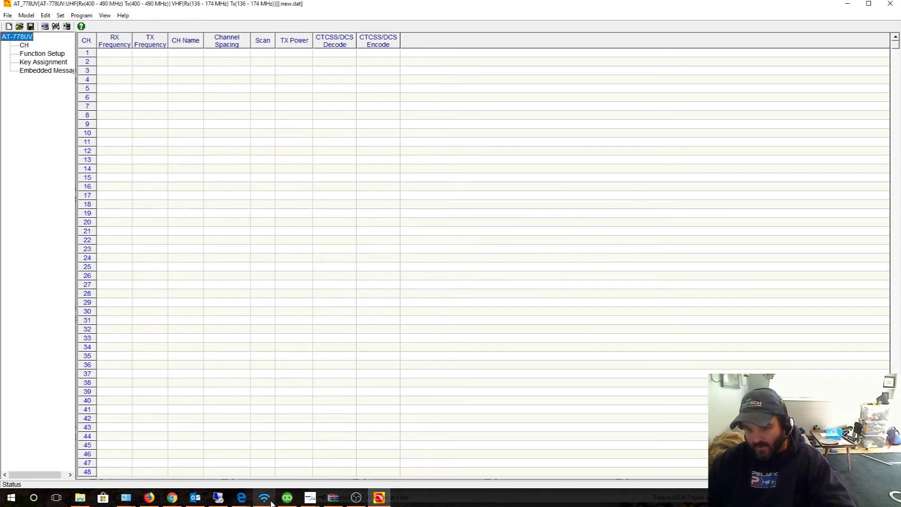
mouse_move(243, 502)
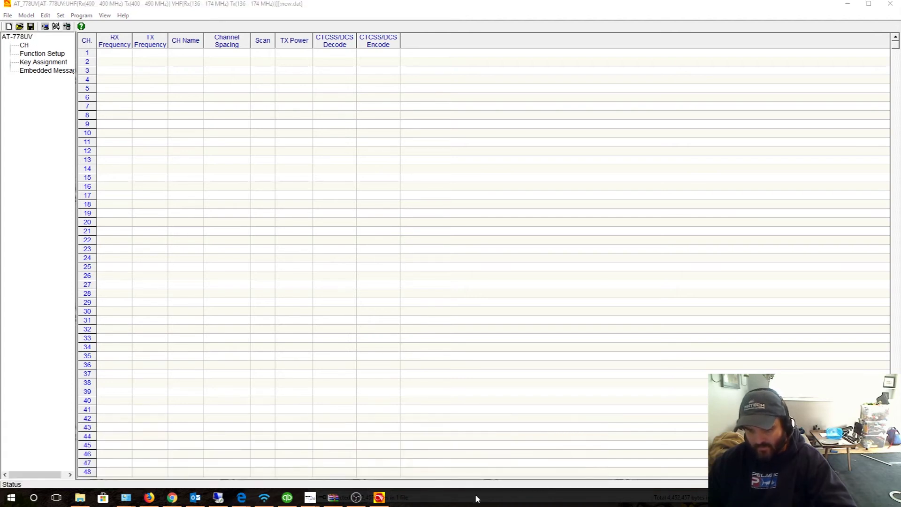
click(174, 496)
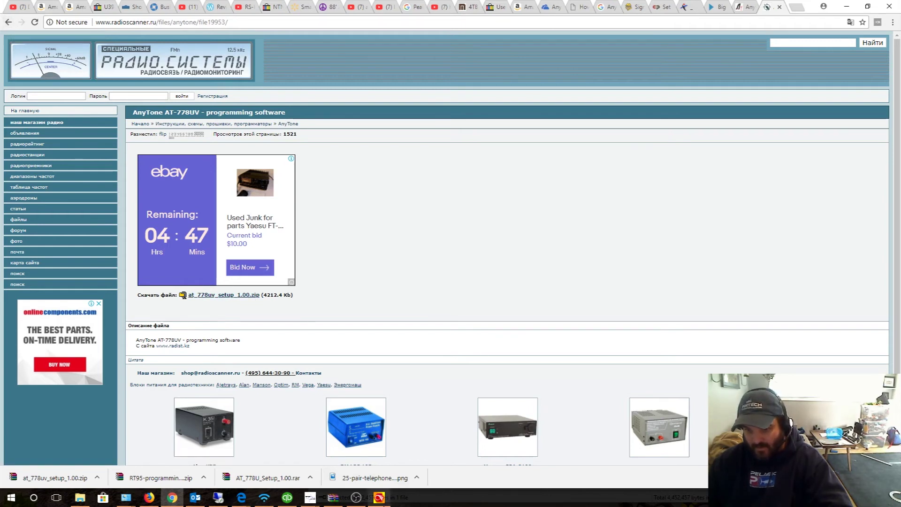
click(379, 497)
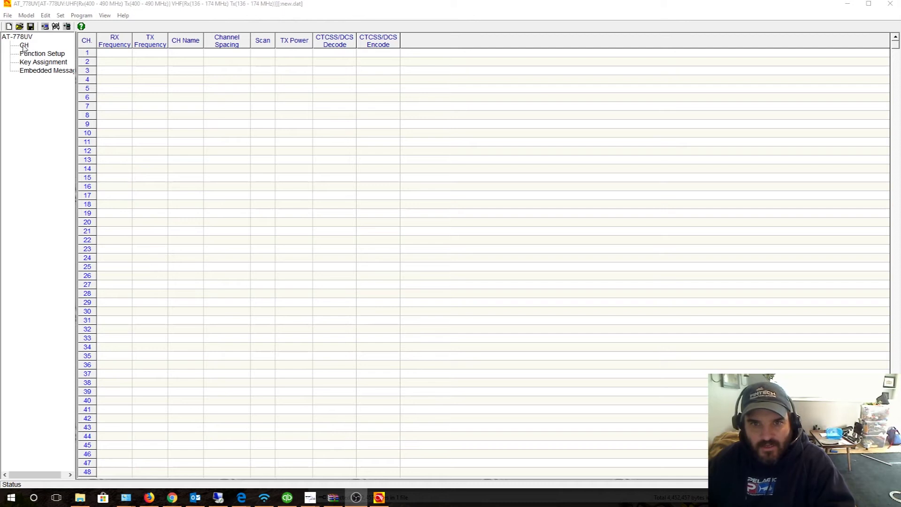
click(25, 46)
- Look over the radio's function settings and the embedded message information, closing each
double_click(41, 54)
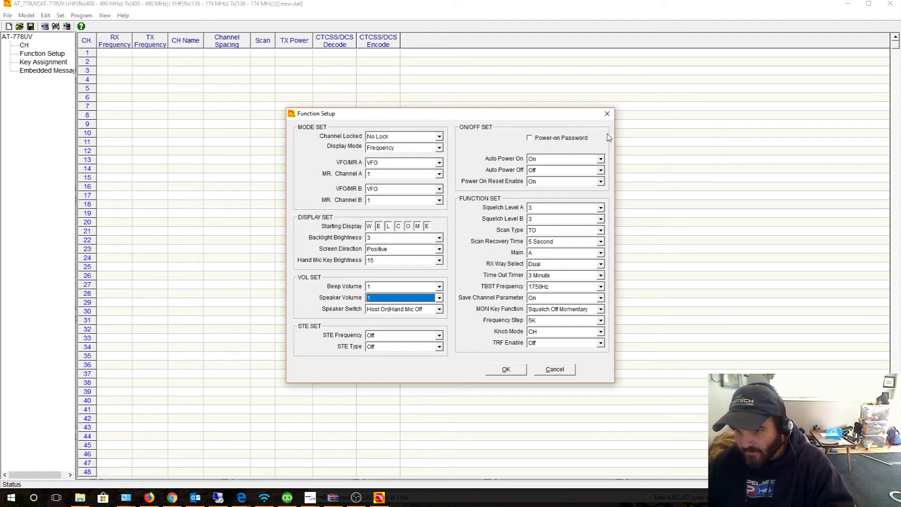
click(607, 113)
click(52, 70)
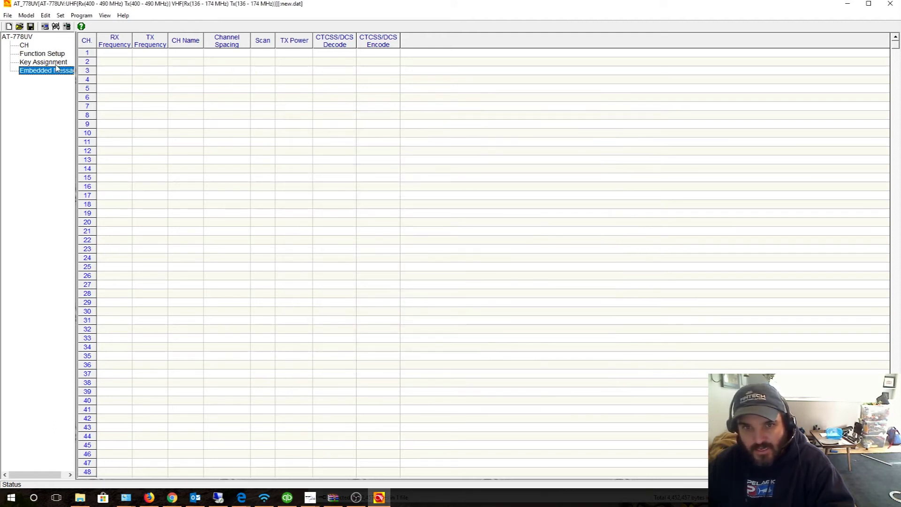
double_click(54, 71)
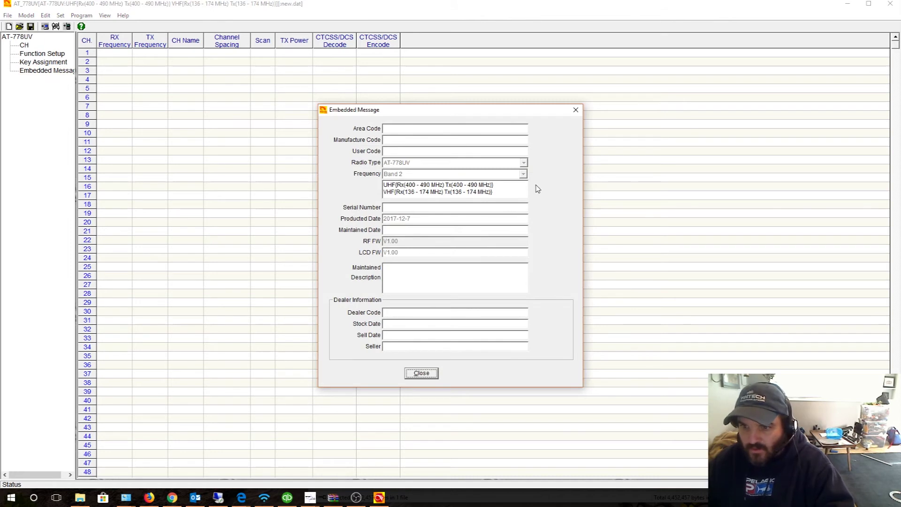
click(576, 109)
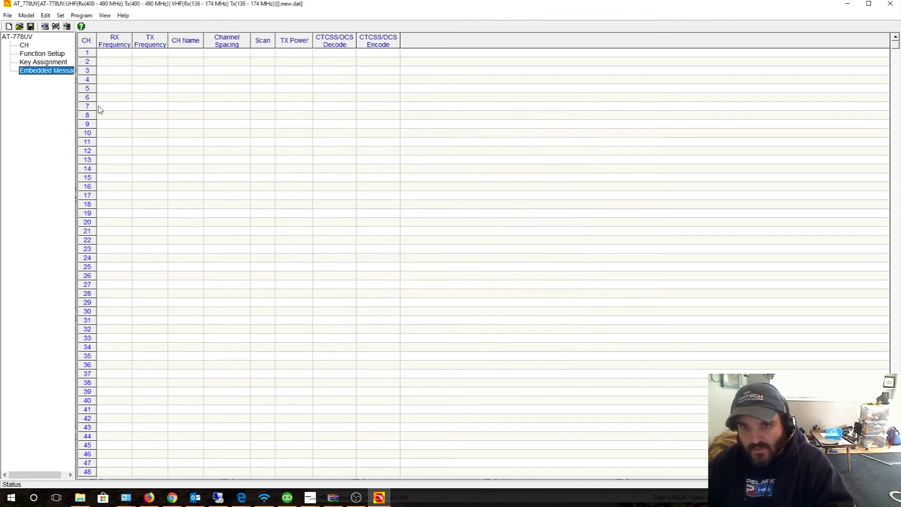
- Review the key assignment and function setup settings, then select channel 1's RX Frequency cell
double_click(48, 63)
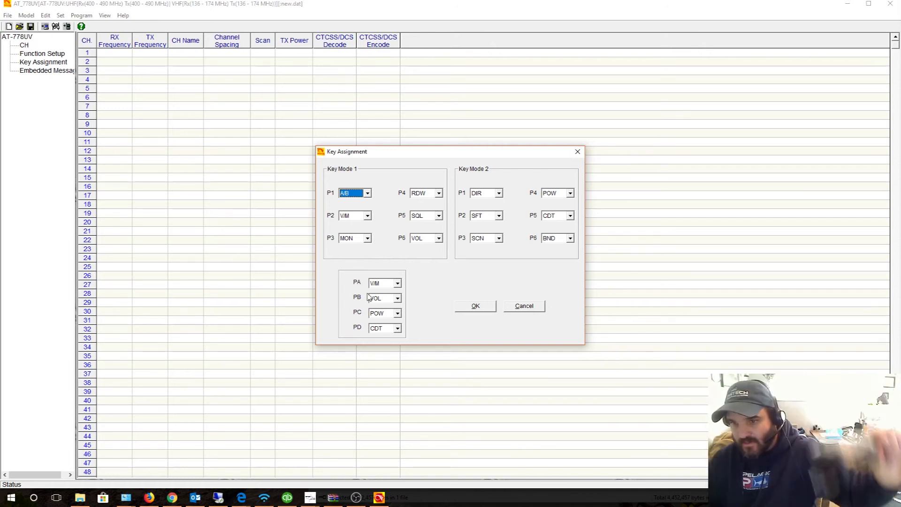
click(578, 151)
click(54, 56)
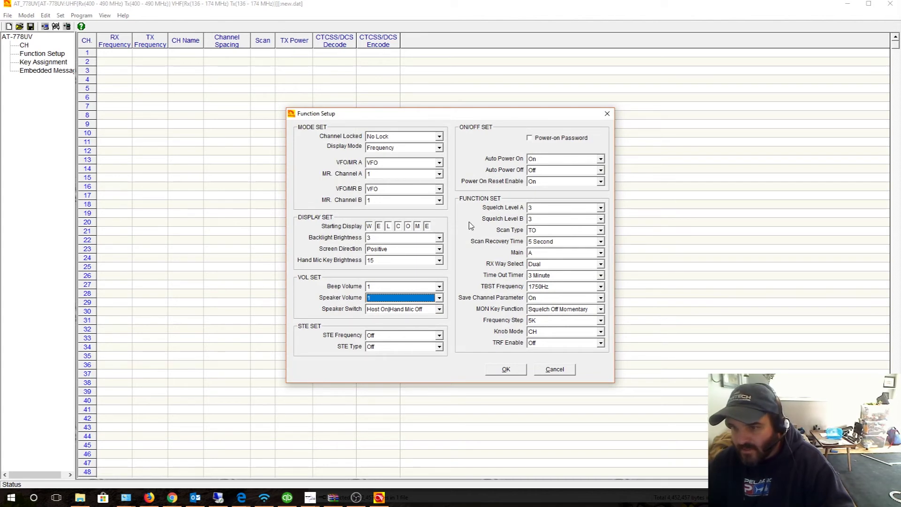
click(608, 114)
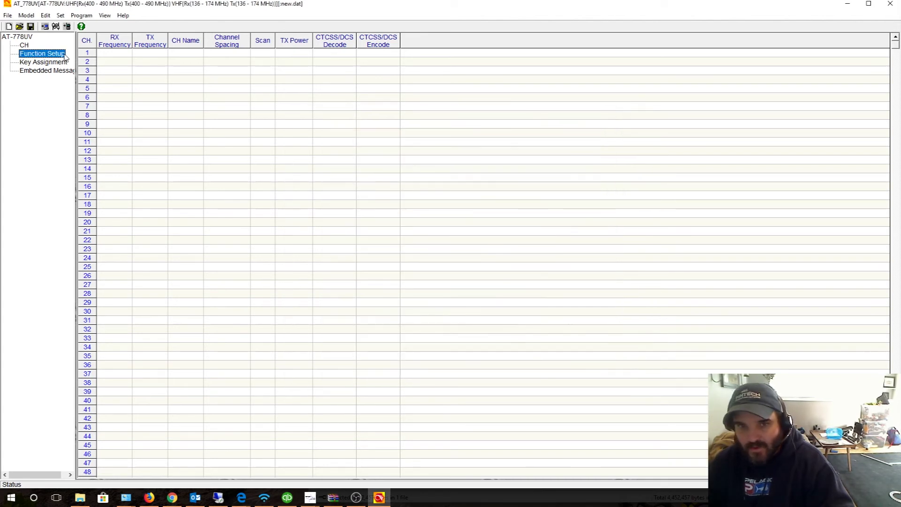
click(119, 59)
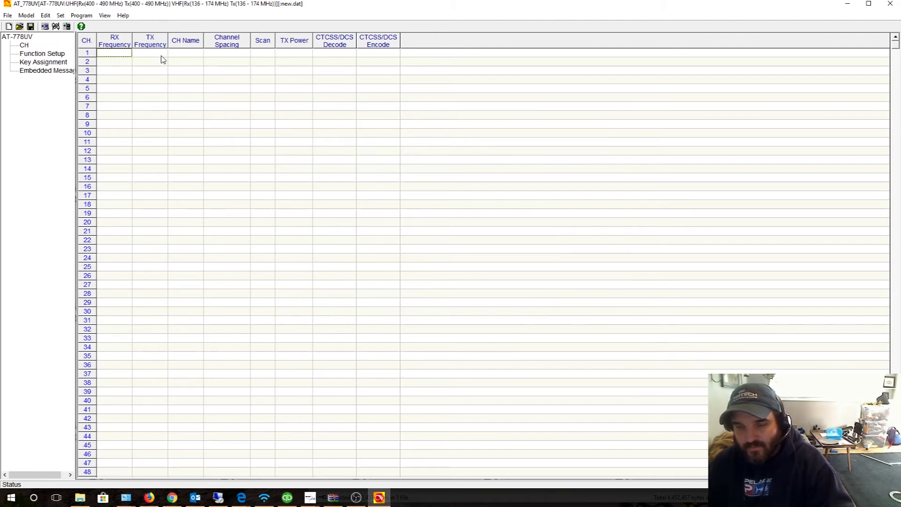
click(235, 54)
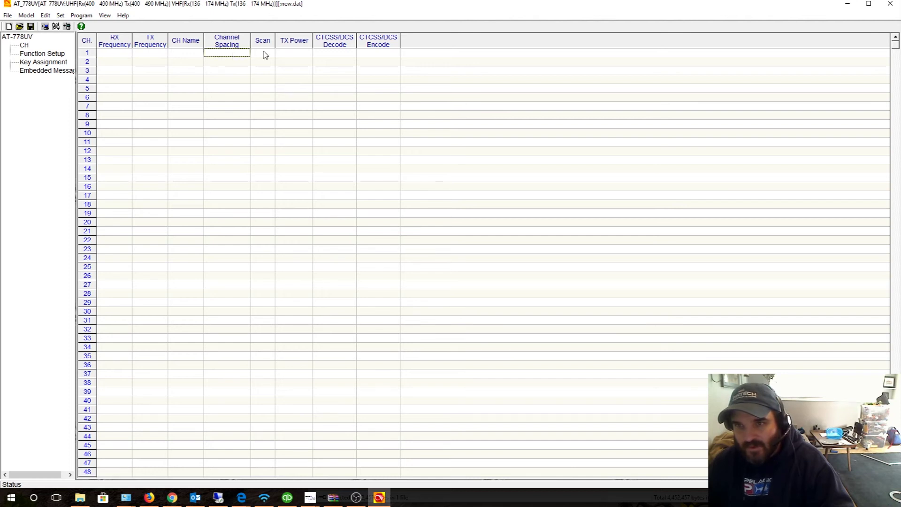
double_click(297, 56)
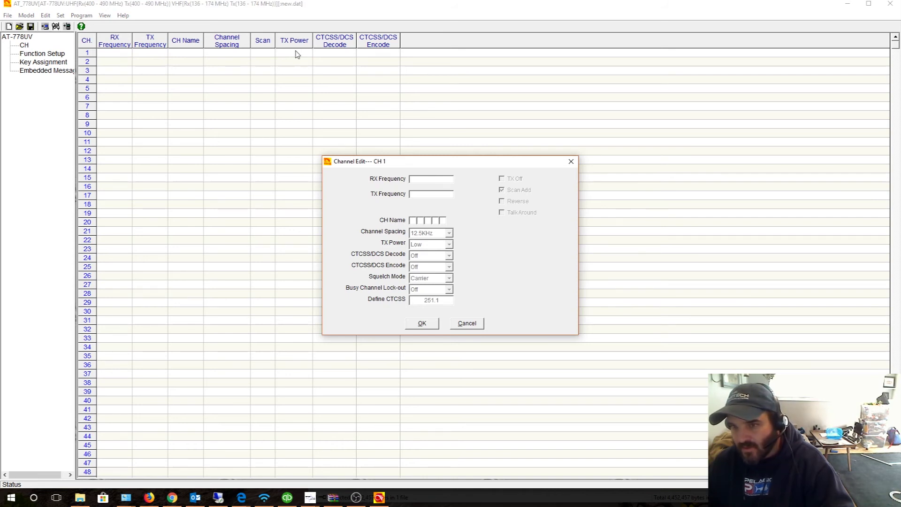
click(571, 161)
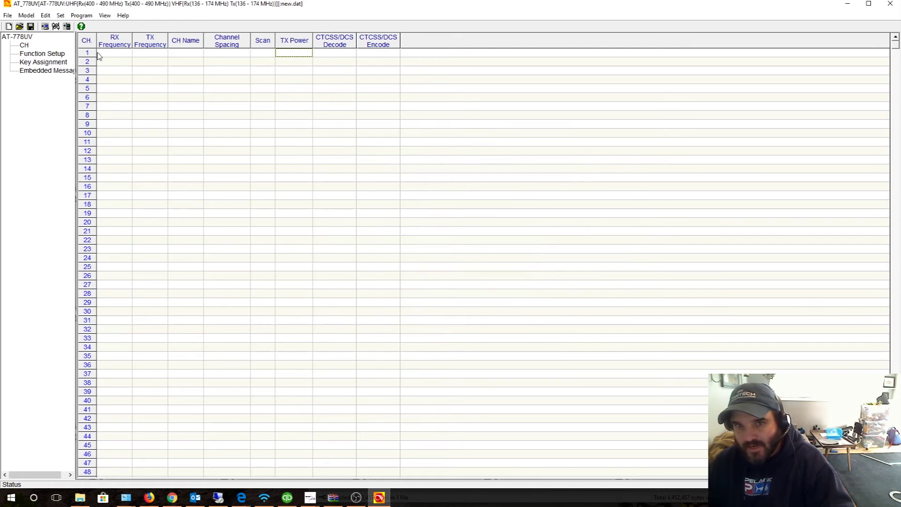
double_click(99, 56)
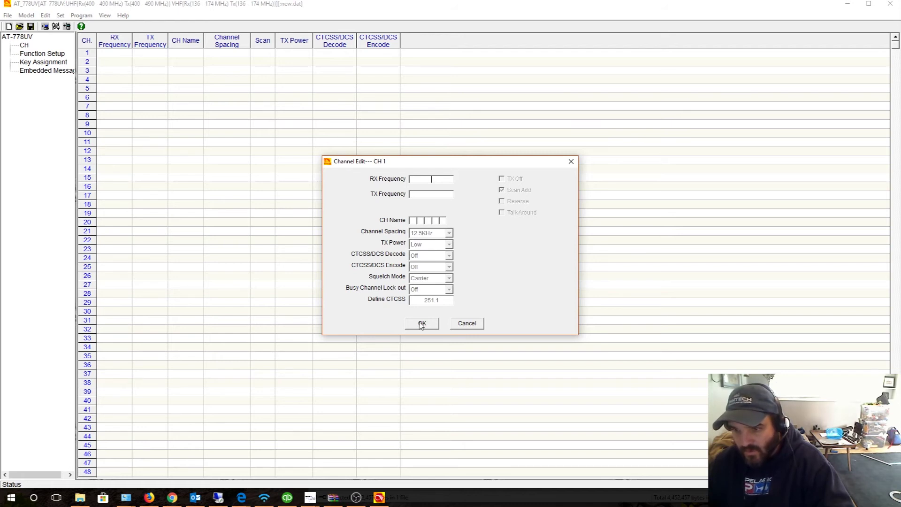
click(467, 324)
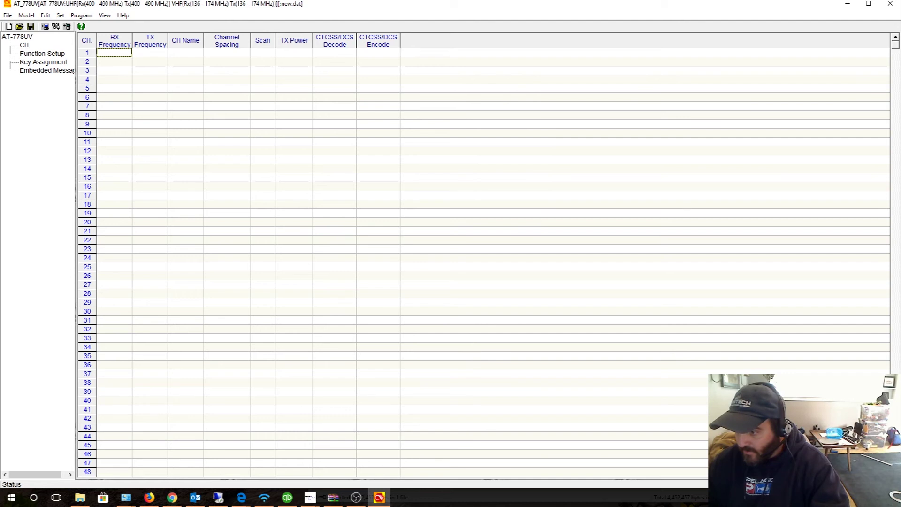
scroll(470, 263, down, 3)
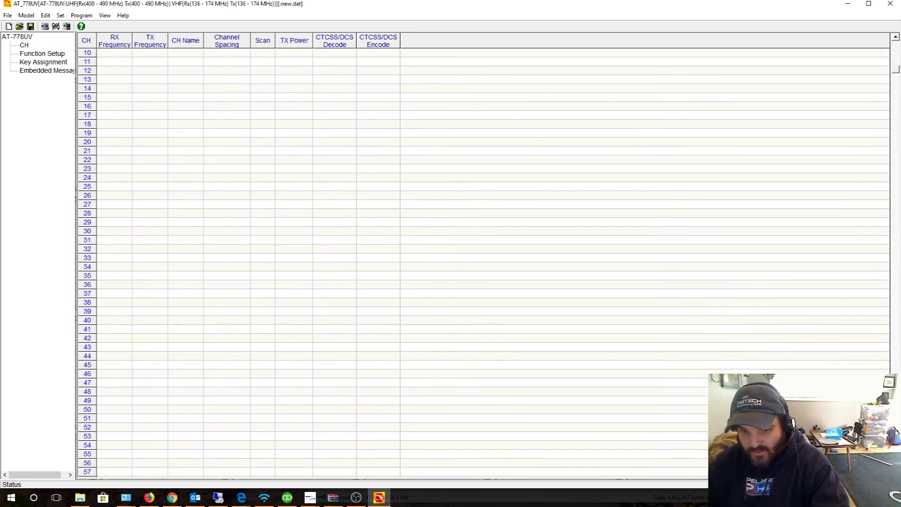
scroll(310, 146, down, 9)
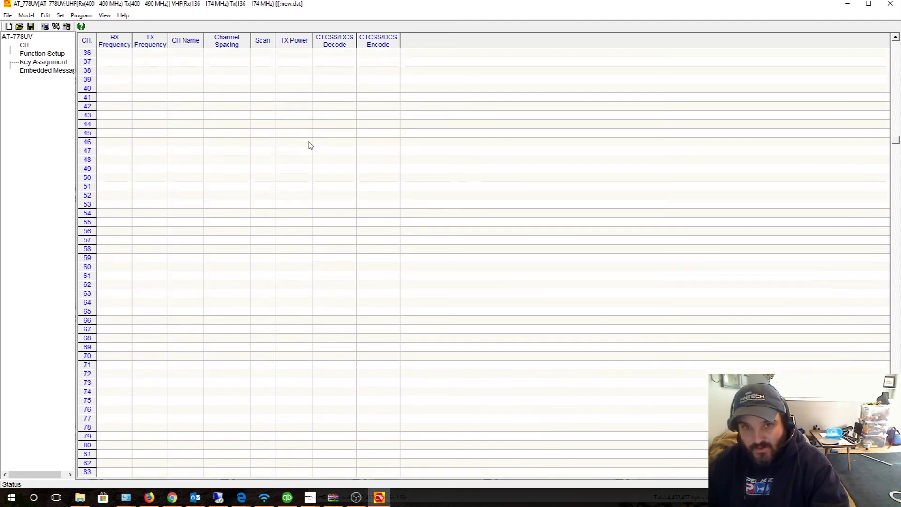
click(87, 17)
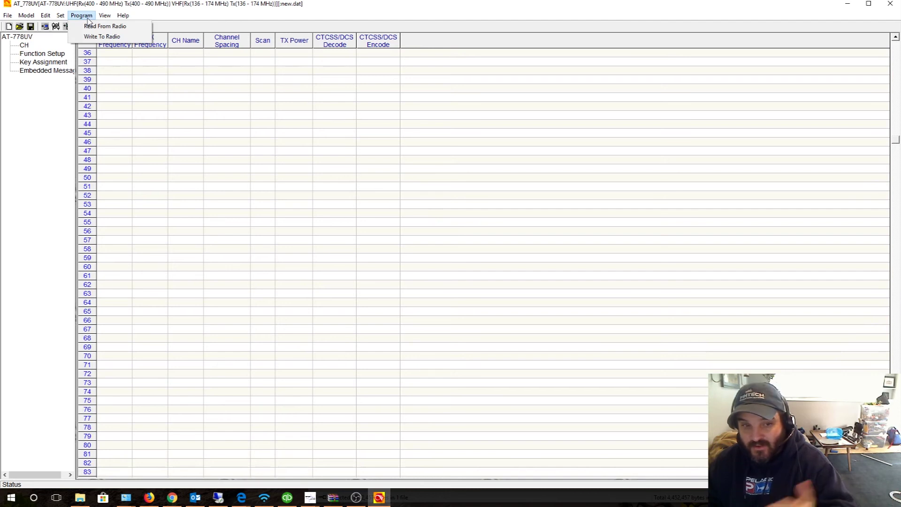
mouse_move(124, 18)
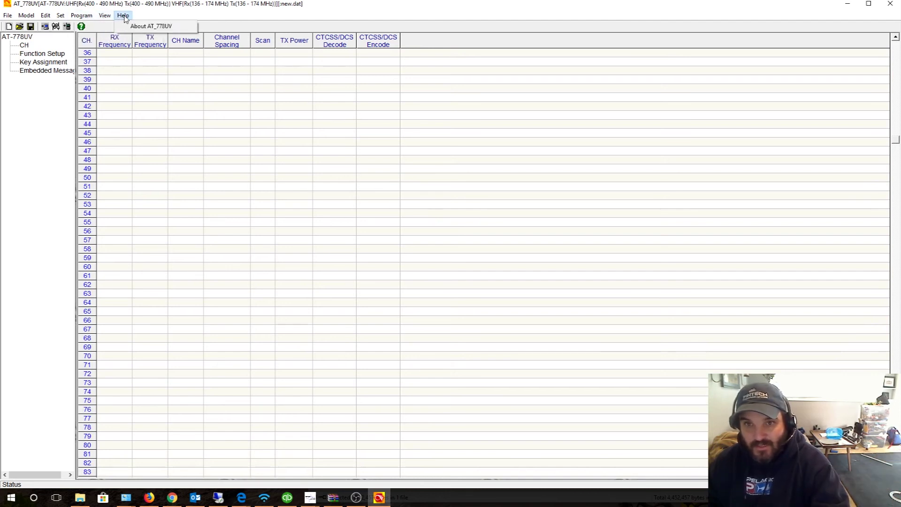
mouse_move(57, 19)
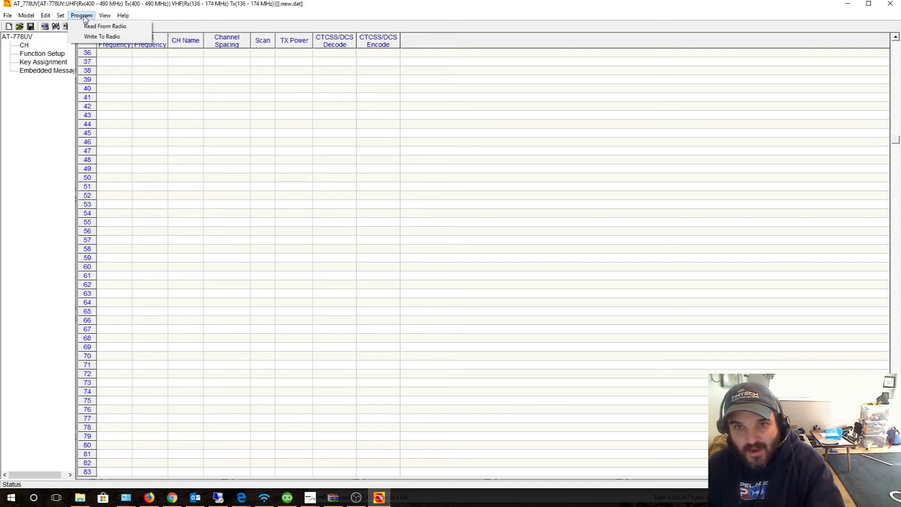
mouse_move(9, 18)
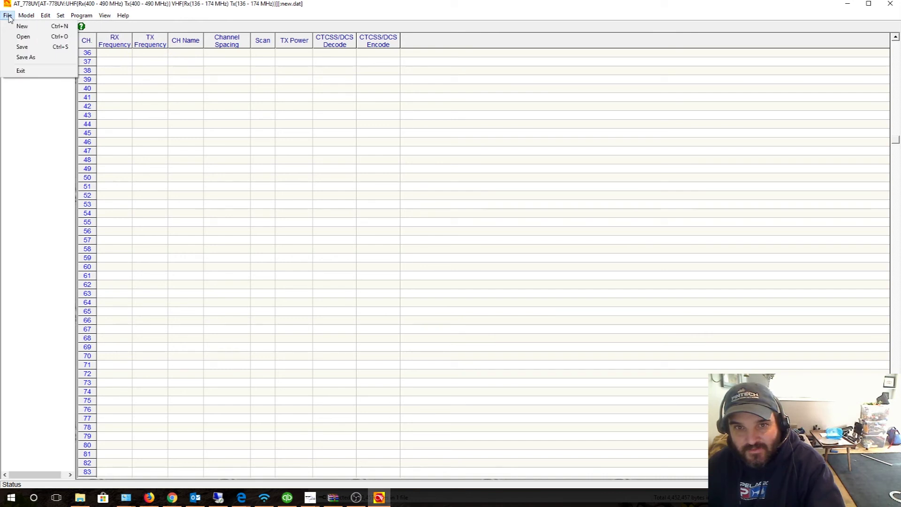
click(45, 172)
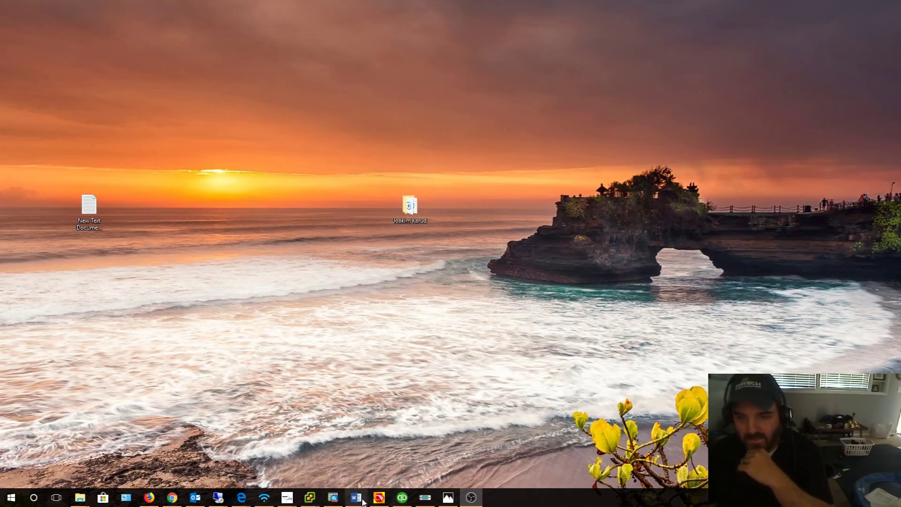
- Restore the AT-778UV programming window from the taskbar, showing channels filled through 108
click(379, 498)
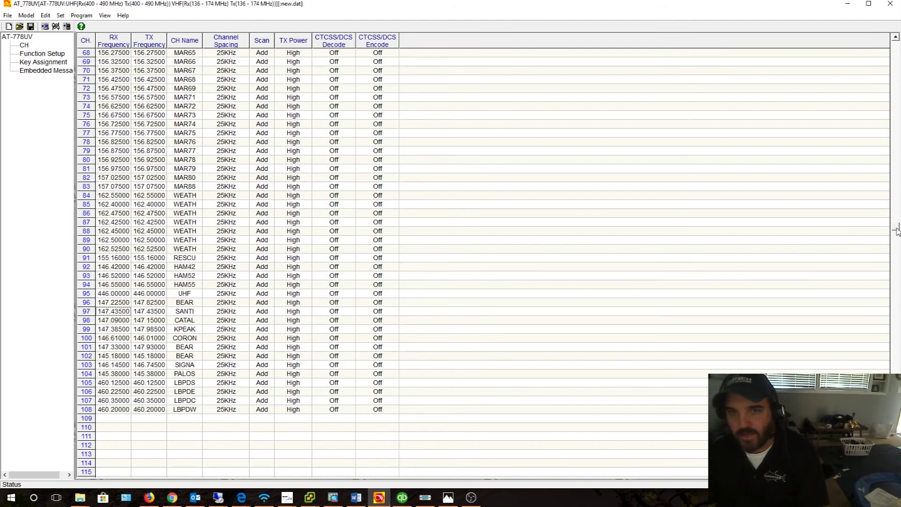
scroll(897, 220, up, 1)
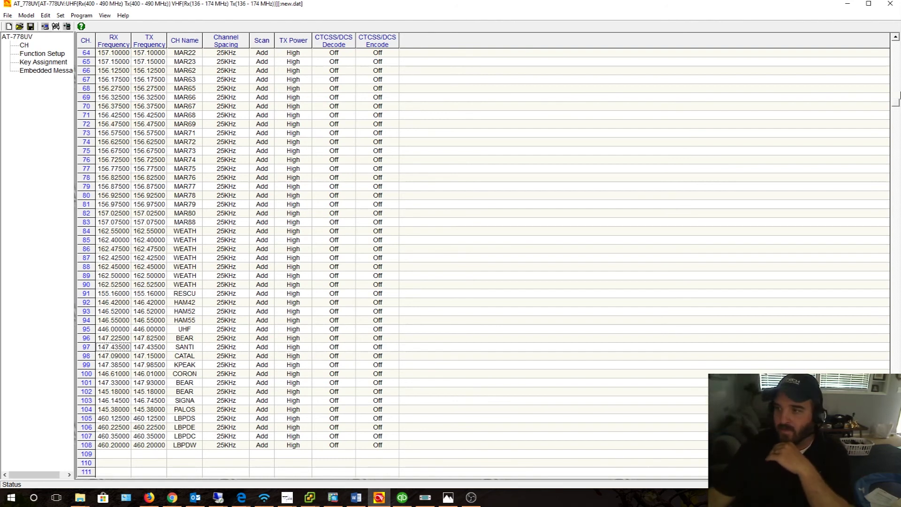
drag(898, 96, 897, 41)
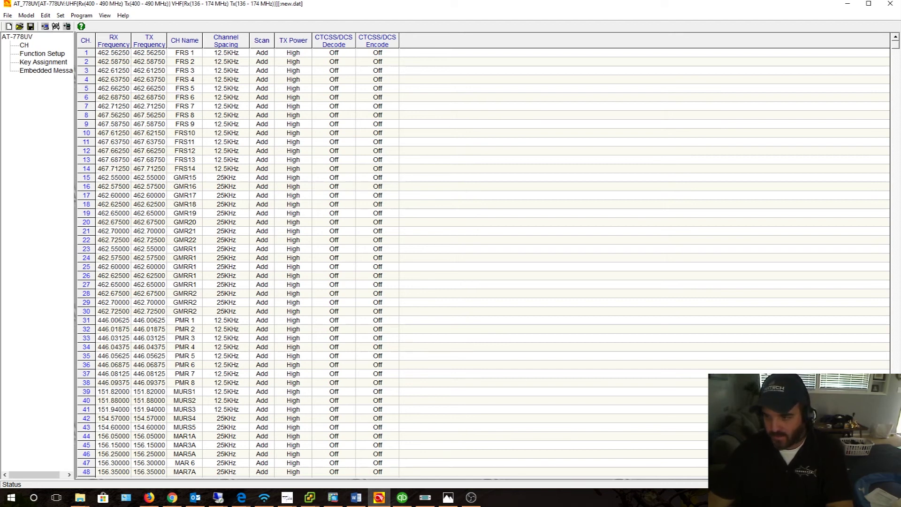
scroll(488, 263, down, 4)
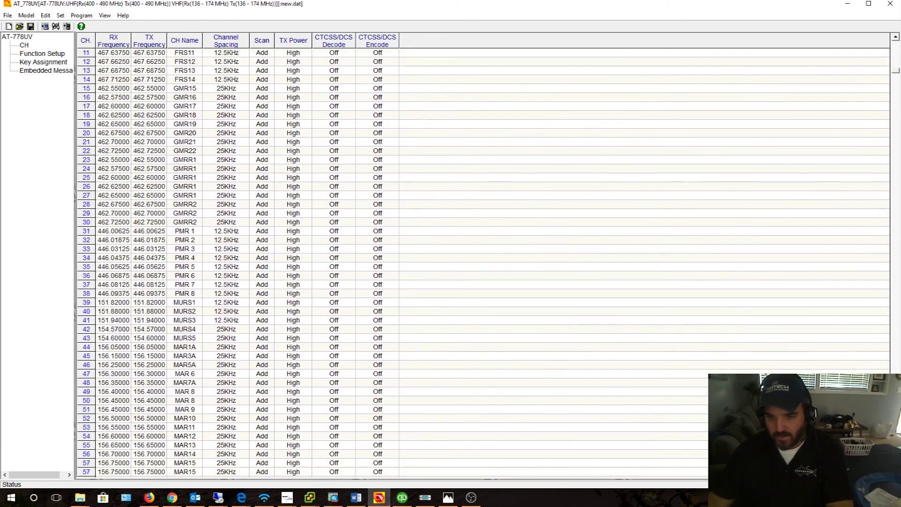
scroll(489, 263, down, 4)
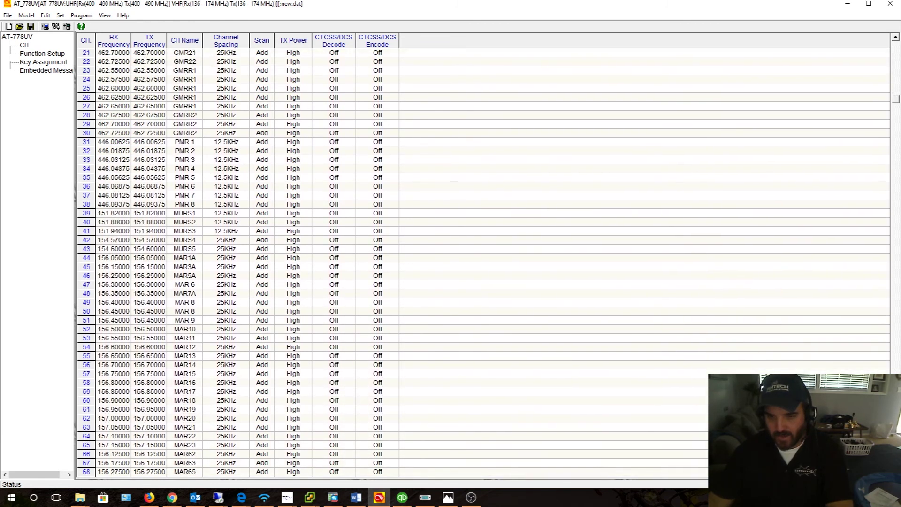
scroll(489, 263, down, 1)
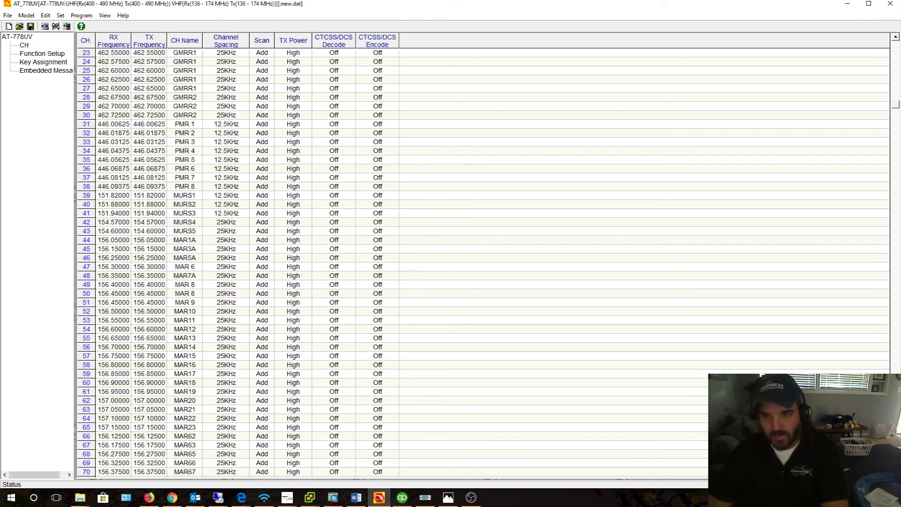
scroll(491, 262, down, 3)
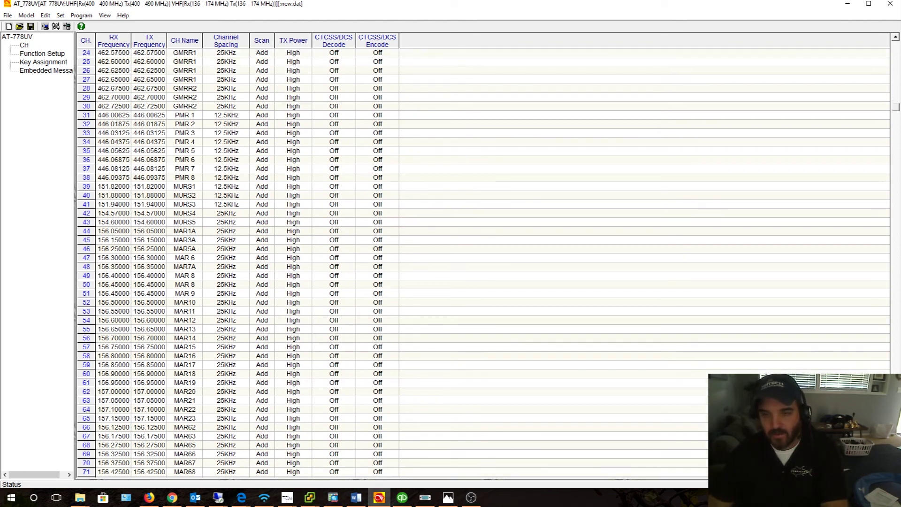
scroll(291, 350, down, 9)
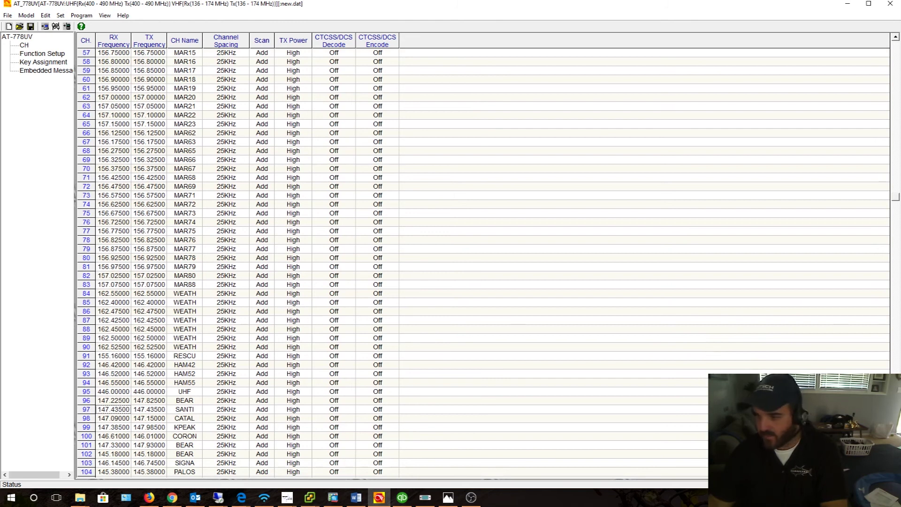
scroll(610, 431, down, 3)
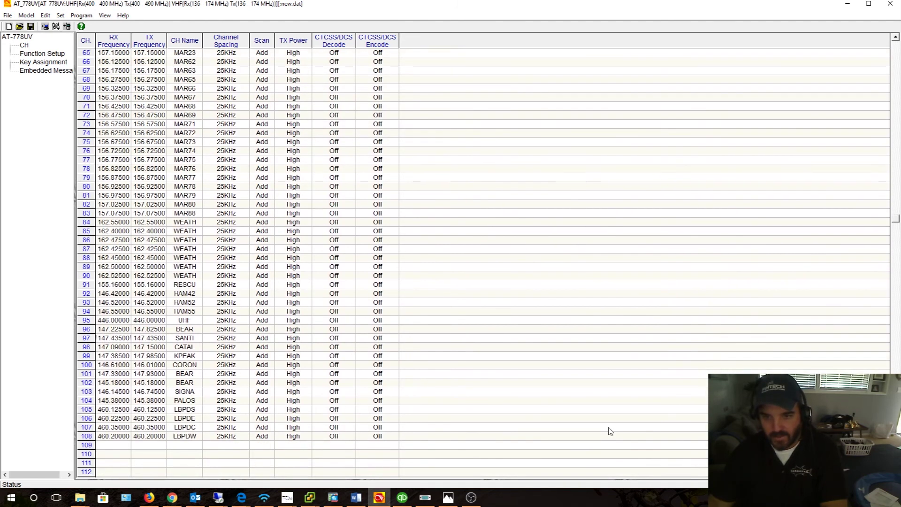